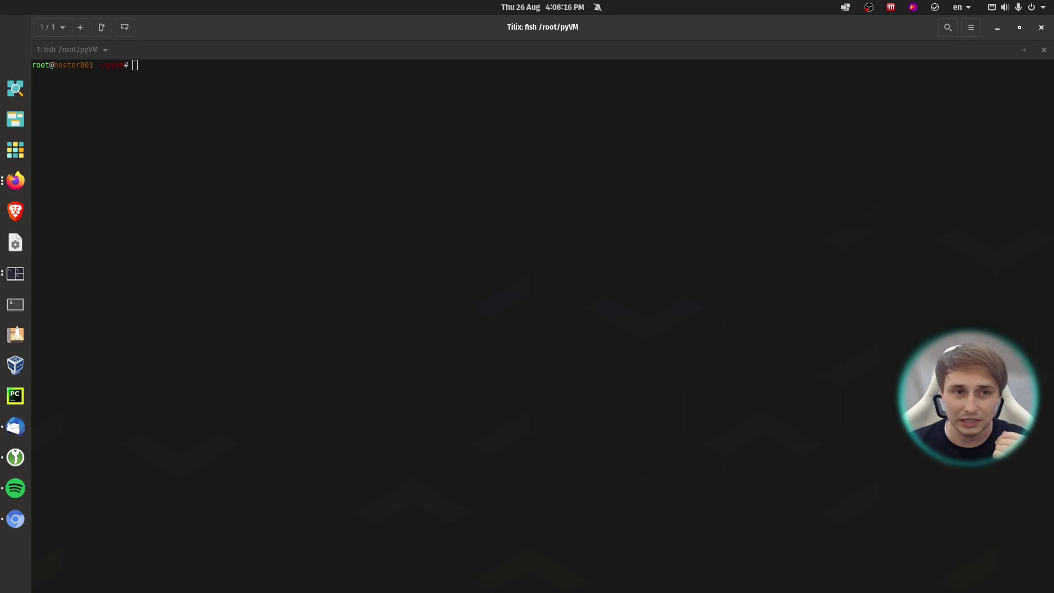
Step: Run pyvm to display the host and VM overview, and examine the host summary and the test-vm-1 entry
click(664, 306)
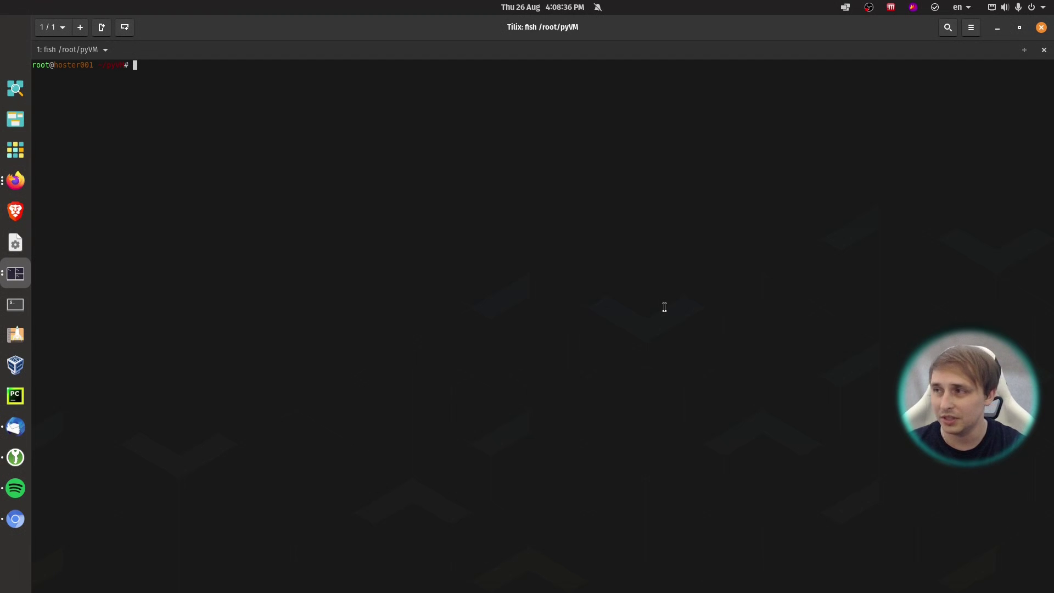
text(pyvm)
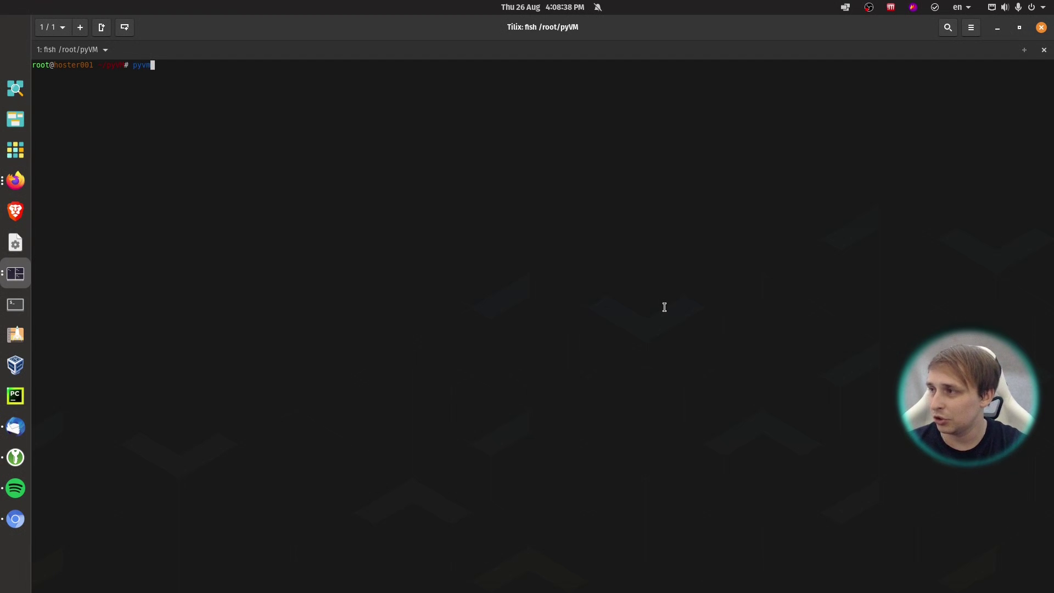
key(Return)
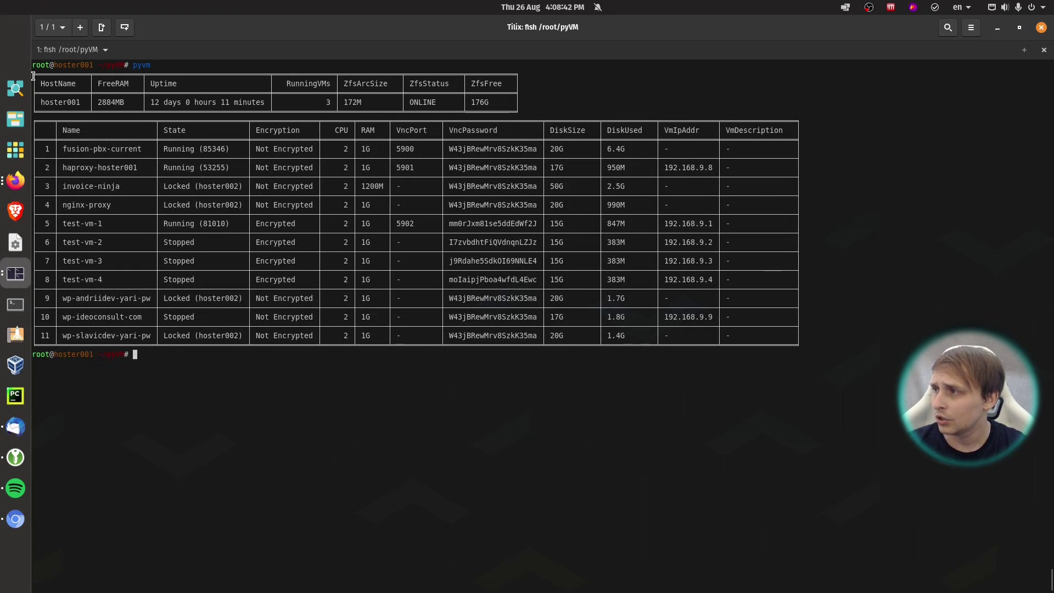
drag(33, 76, 513, 103)
click(513, 102)
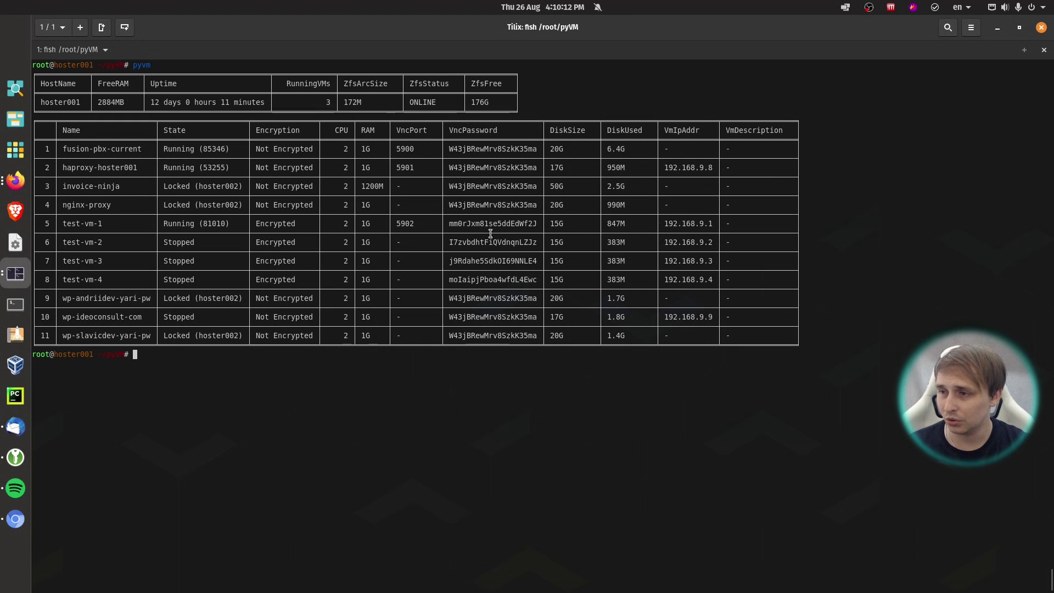
double_click(72, 224)
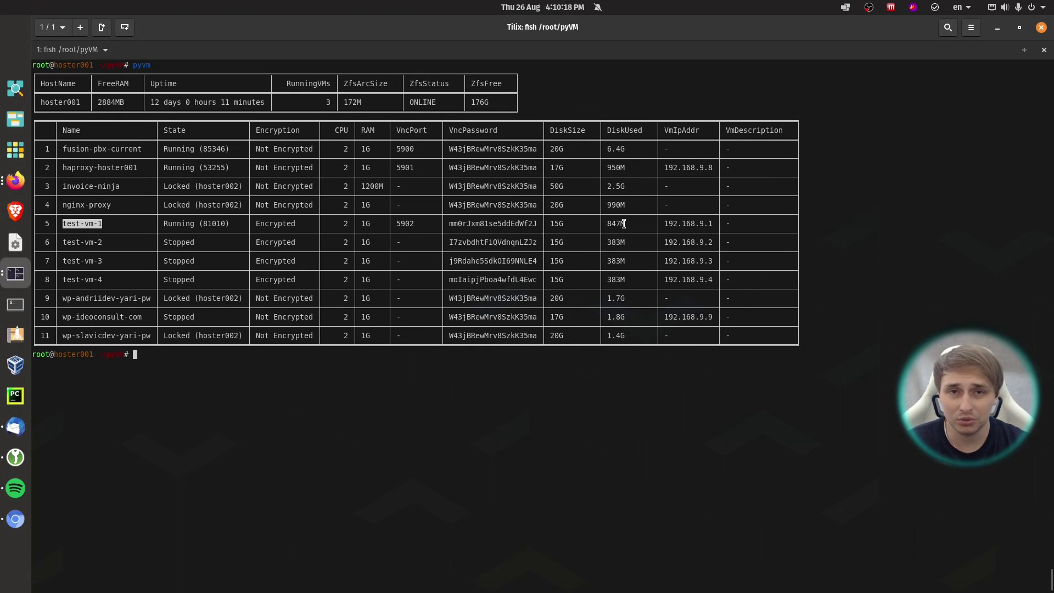
click(538, 327)
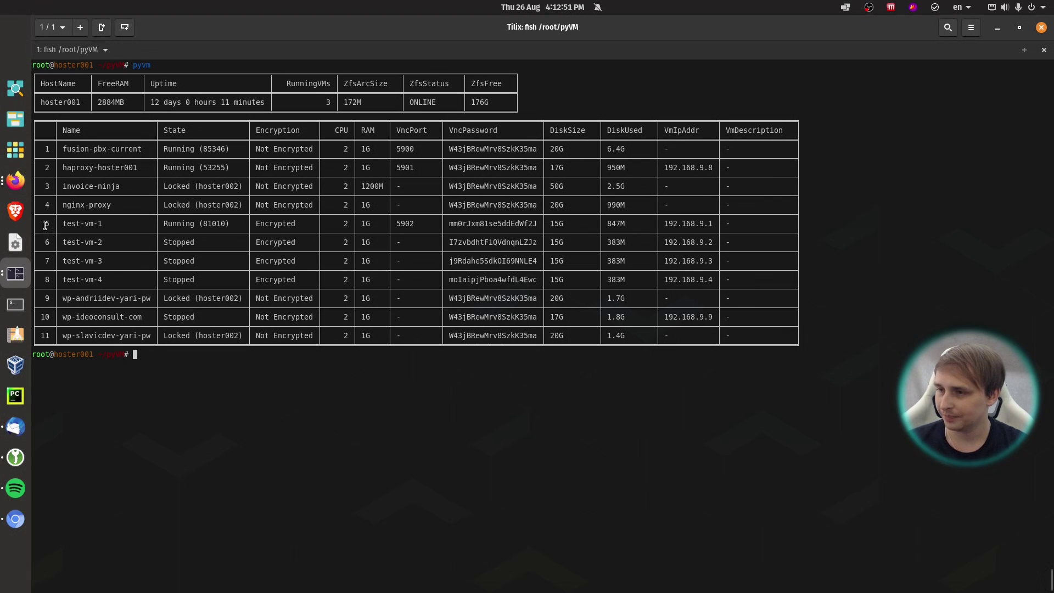
Step: Deploy a new VM with default settings using pyvm --vmdeploy, and compare its name with the existing test VMs
text(pyvm --)
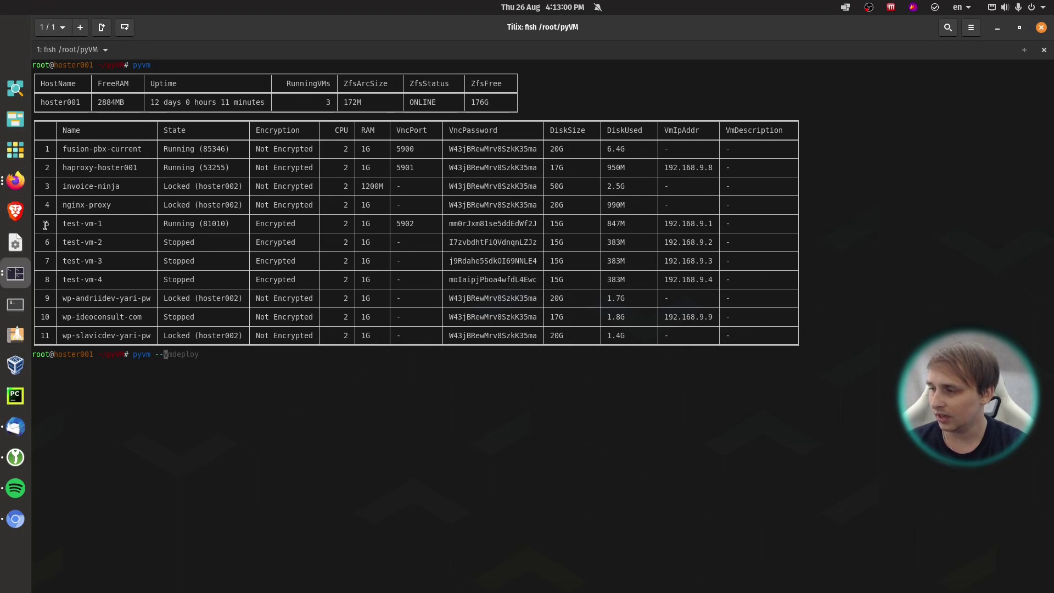
key(Right)
key(Return)
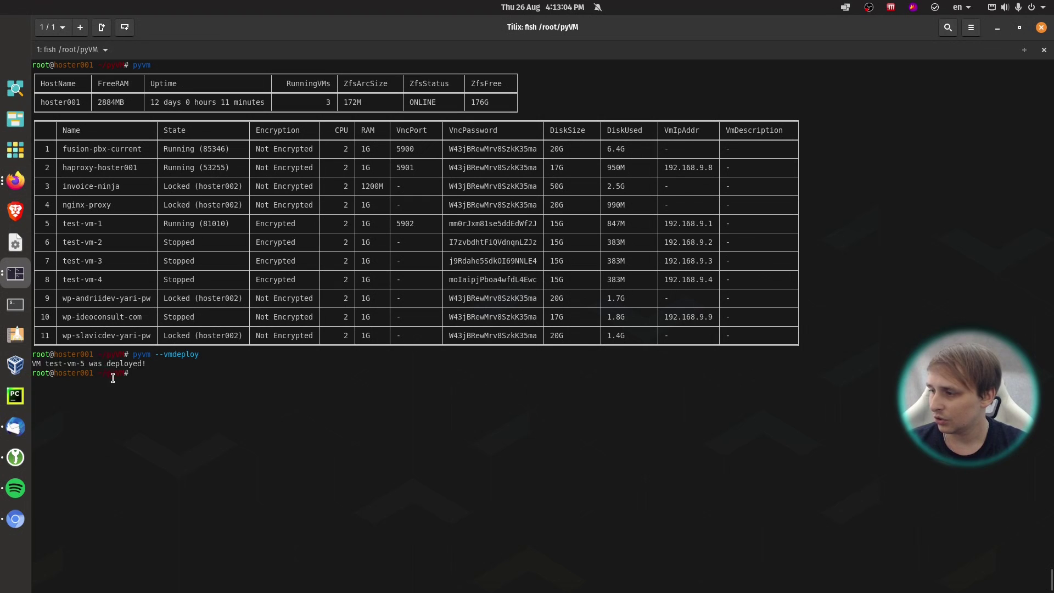
triple_click(88, 261)
click(88, 278)
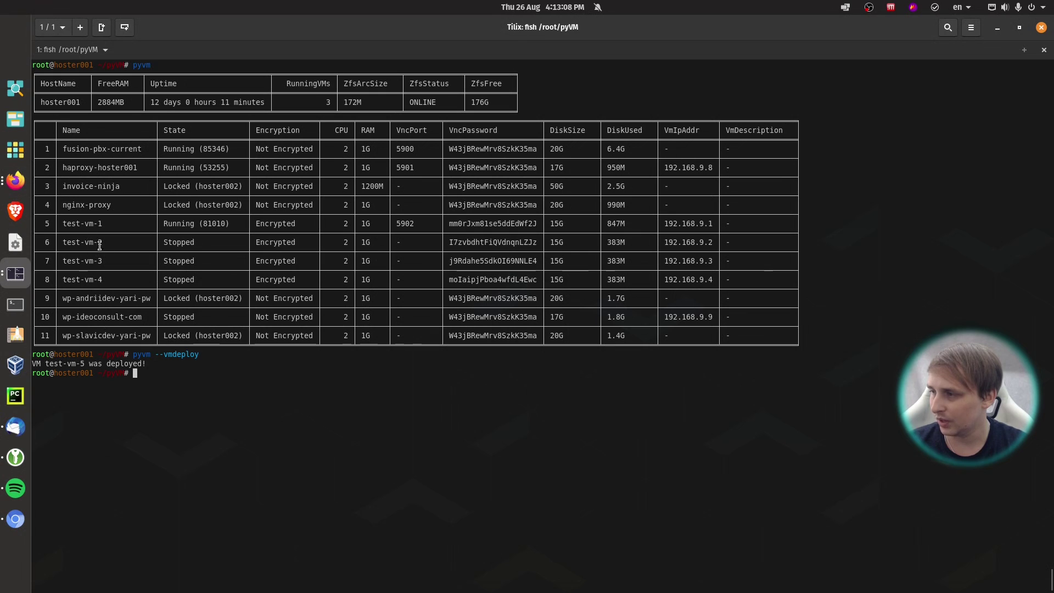
double_click(63, 364)
click(193, 373)
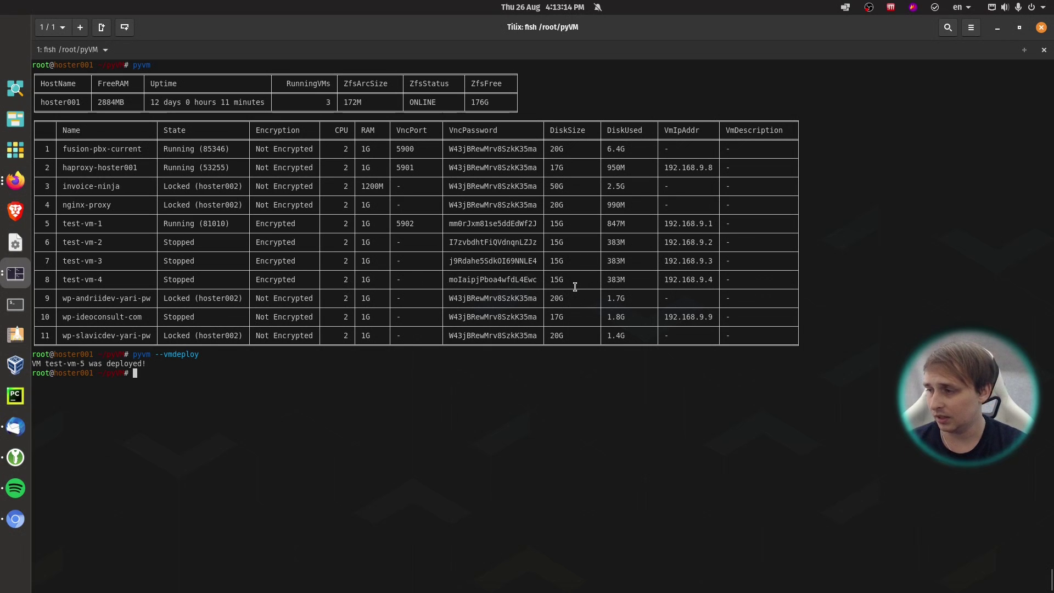
Step: List the VMs with pyvm --vmlist and examine the test-vm-5 row, including its disk size, disk usage and IP address
text(pyvm )
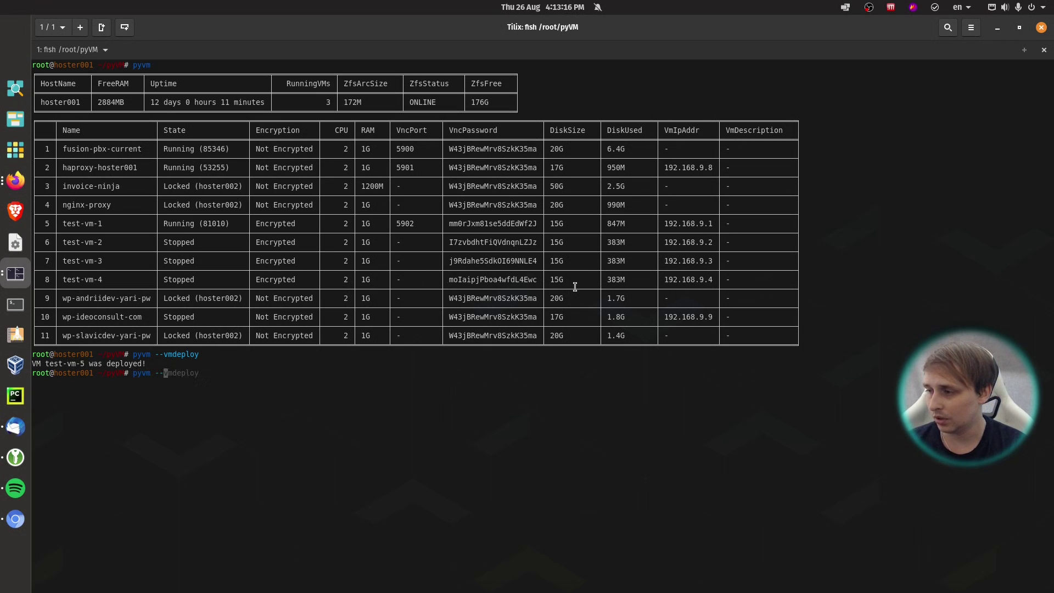
text(--vm)
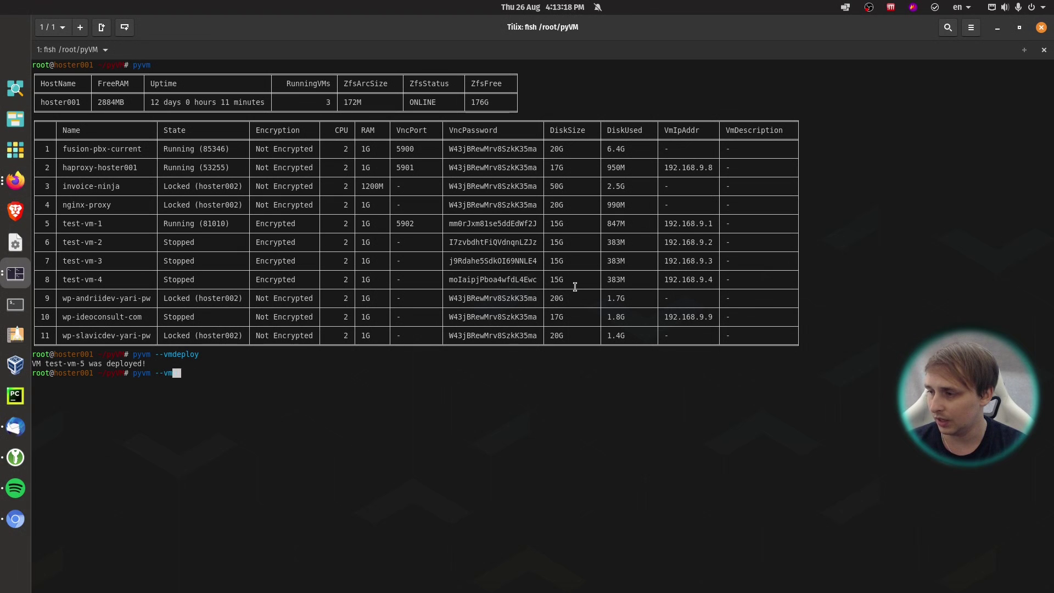
text(list)
key(Return)
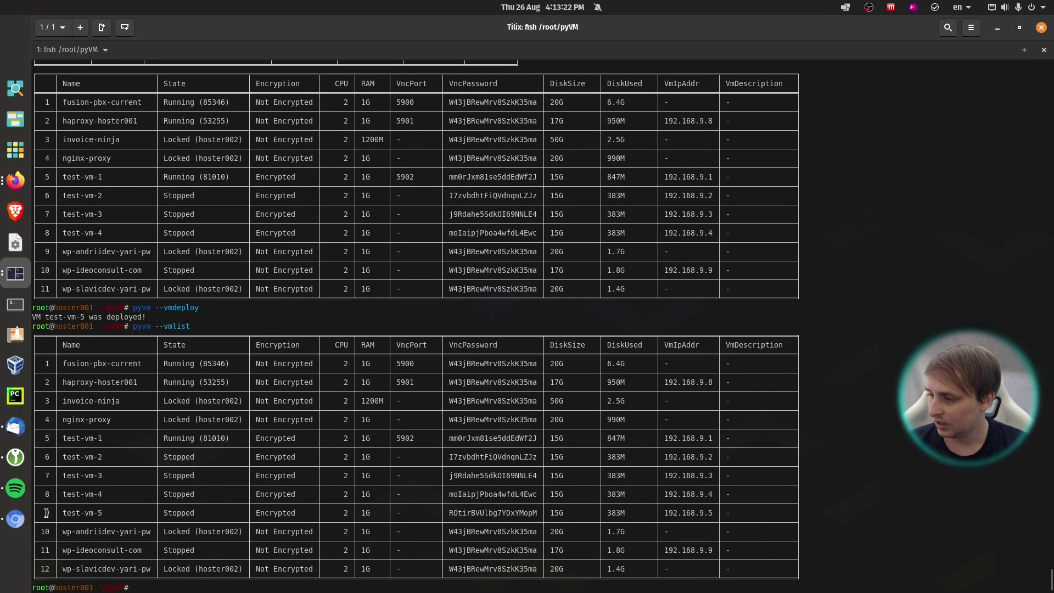
drag(47, 512, 541, 513)
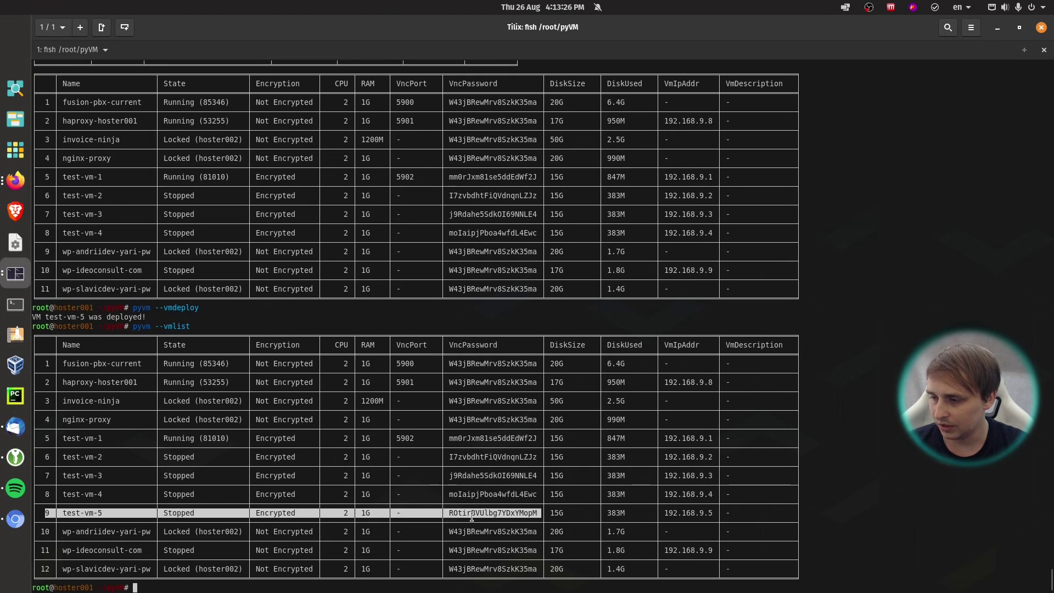
double_click(556, 512)
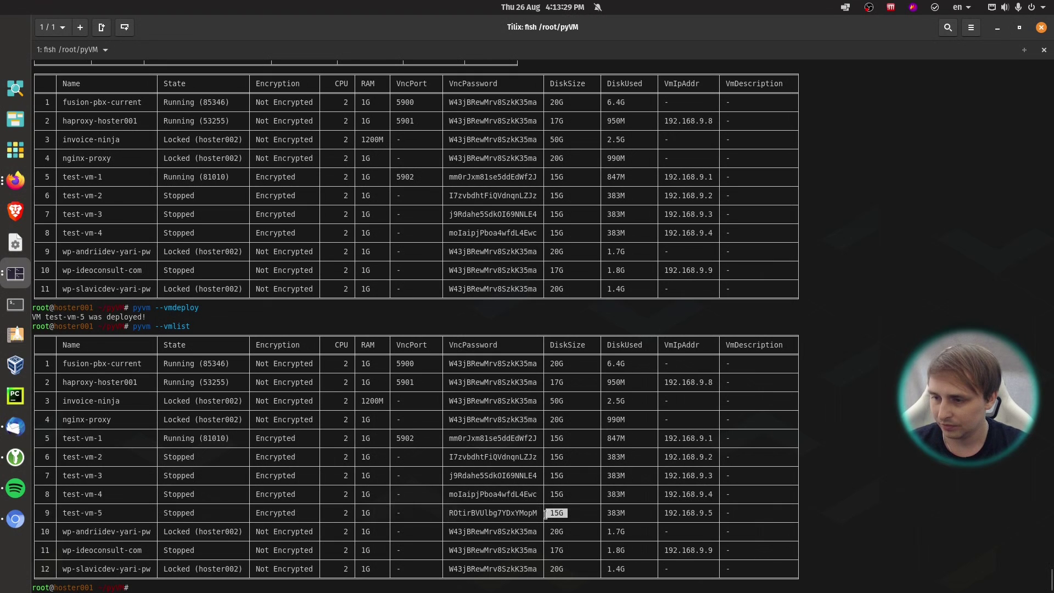
drag(633, 516, 604, 513)
click(625, 512)
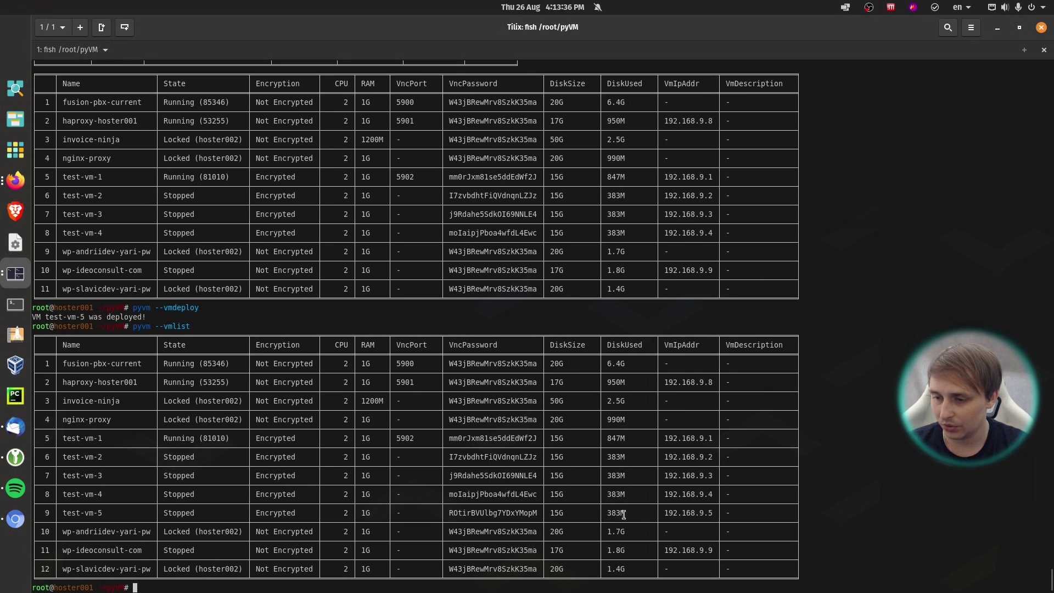
drag(715, 513, 663, 512)
click(674, 513)
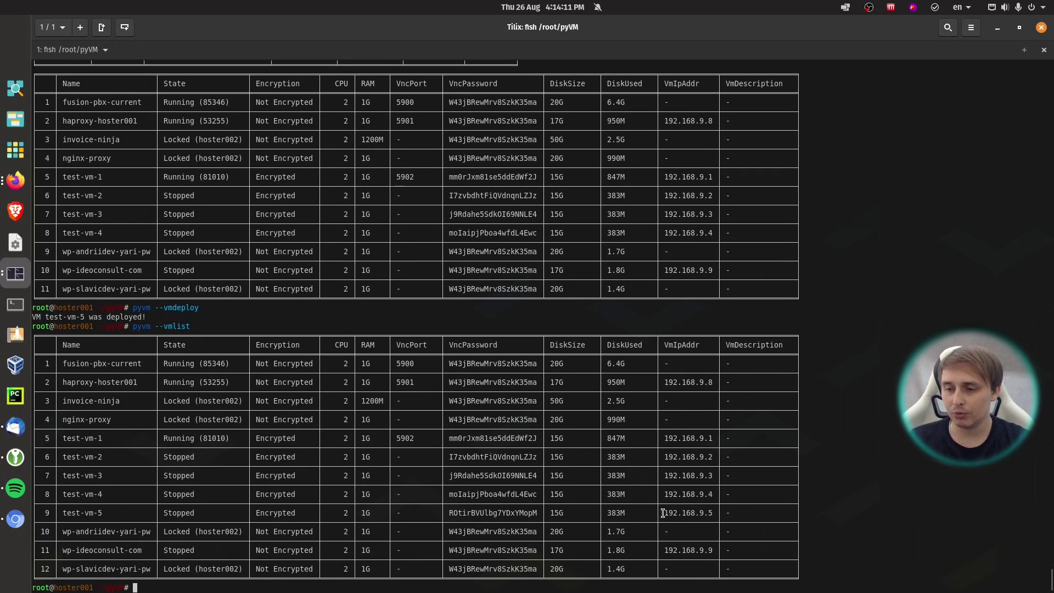
drag(664, 513, 711, 513)
click(711, 513)
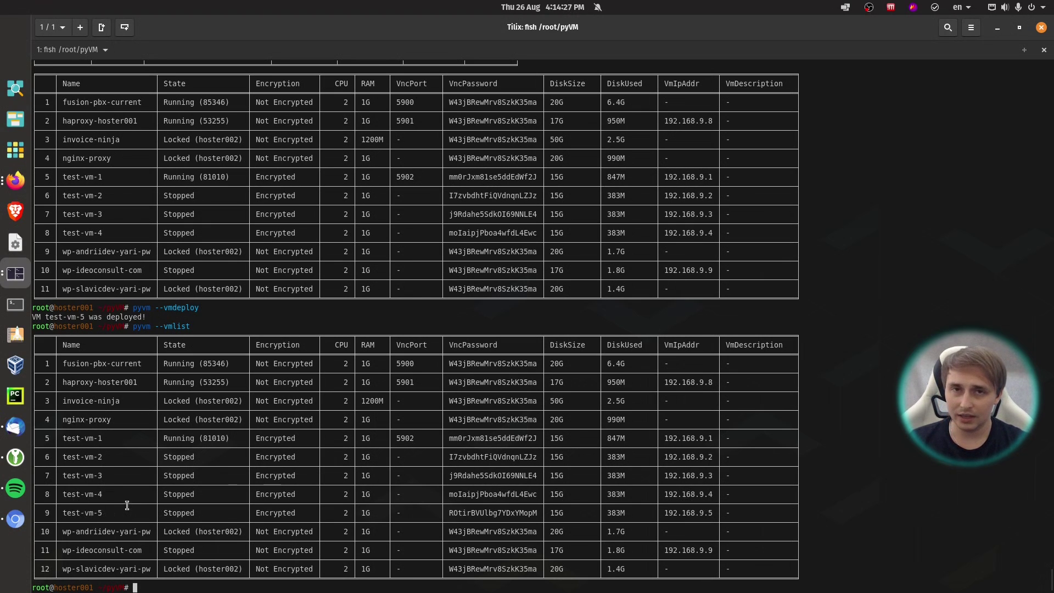
Step: Ping test-vm-5 by its hostname, stop the ping, and check which IP address the name resolves to
double_click(100, 513)
middle_click(214, 514)
key(Home)
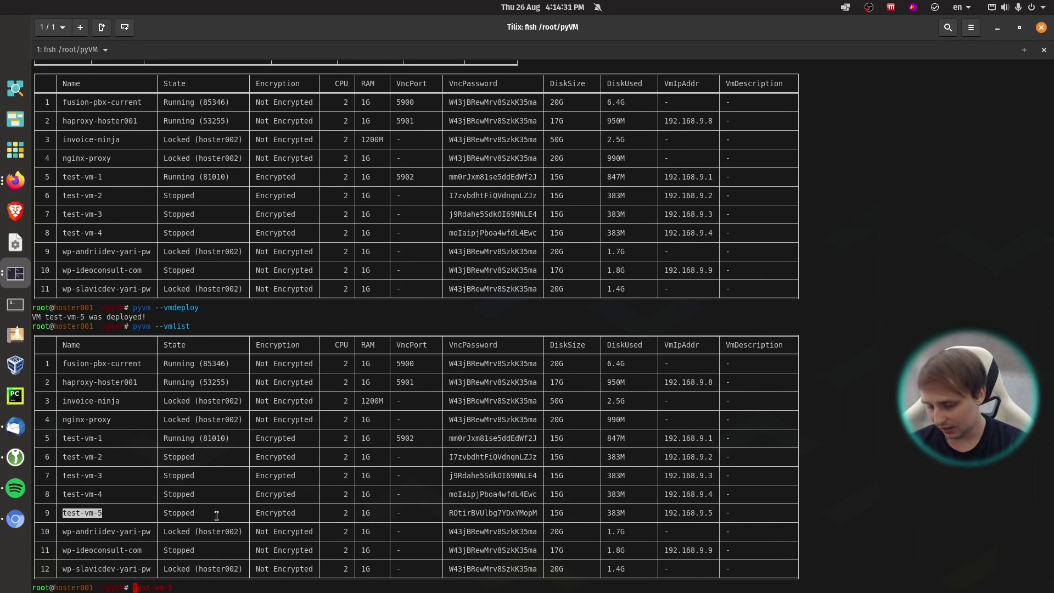
text(ping)
key(Return)
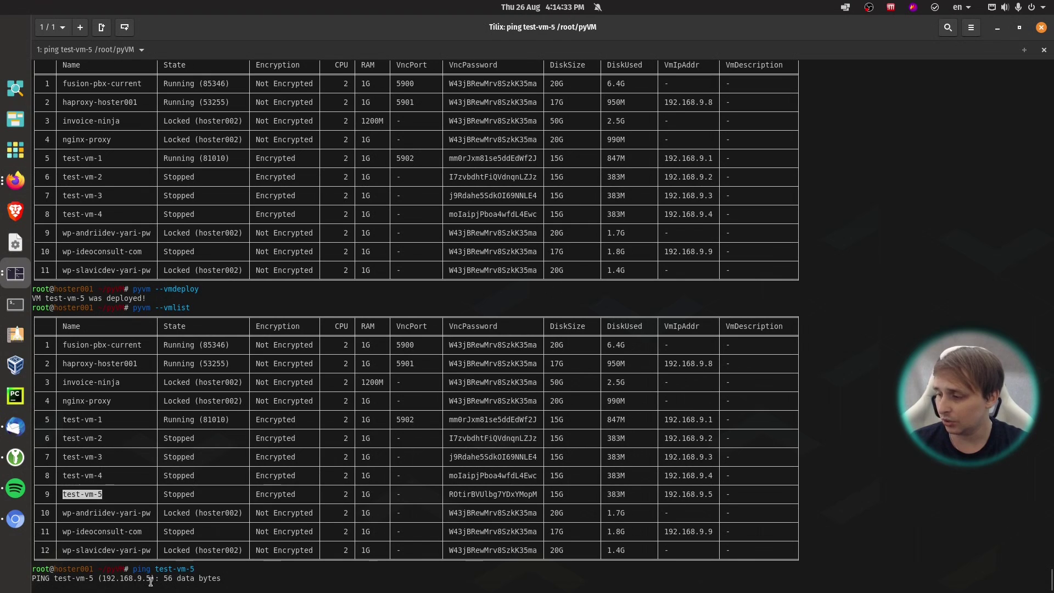
key(ctrl+c)
drag(102, 550, 147, 550)
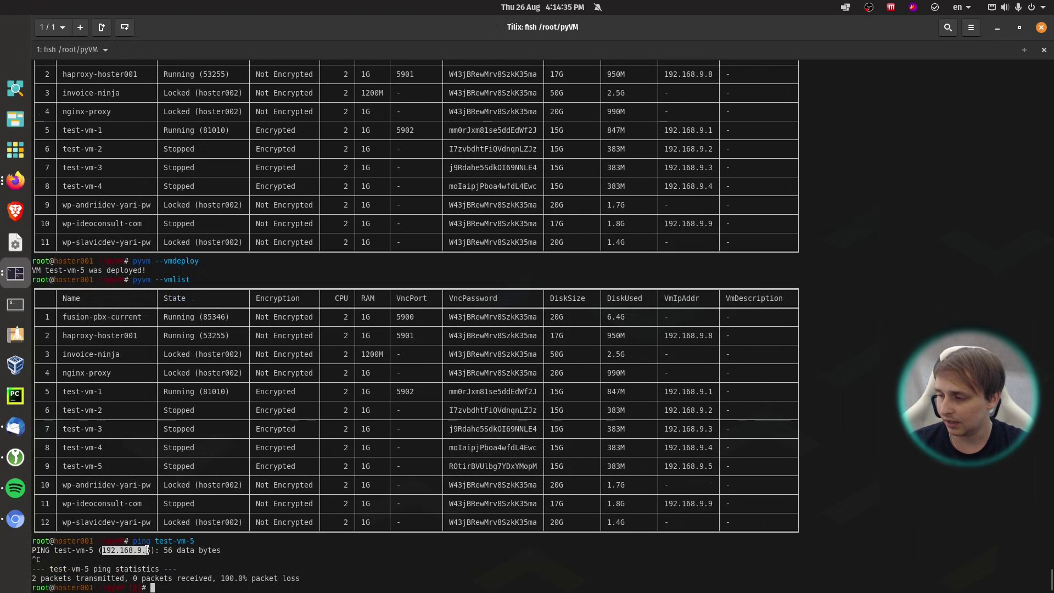
click(149, 550)
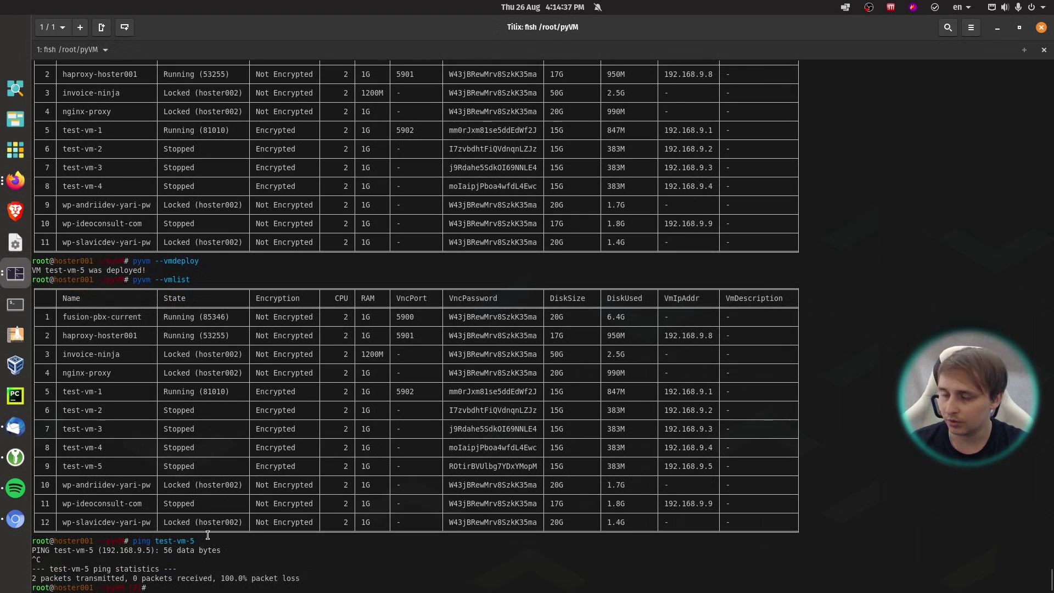
Step: Deploy a VM named asdf with OS type ubuntu2004 using pyvm --vmdeploy --ostype ubuntu2004 --vmname asdf
text(pyvm --vmdeploy)
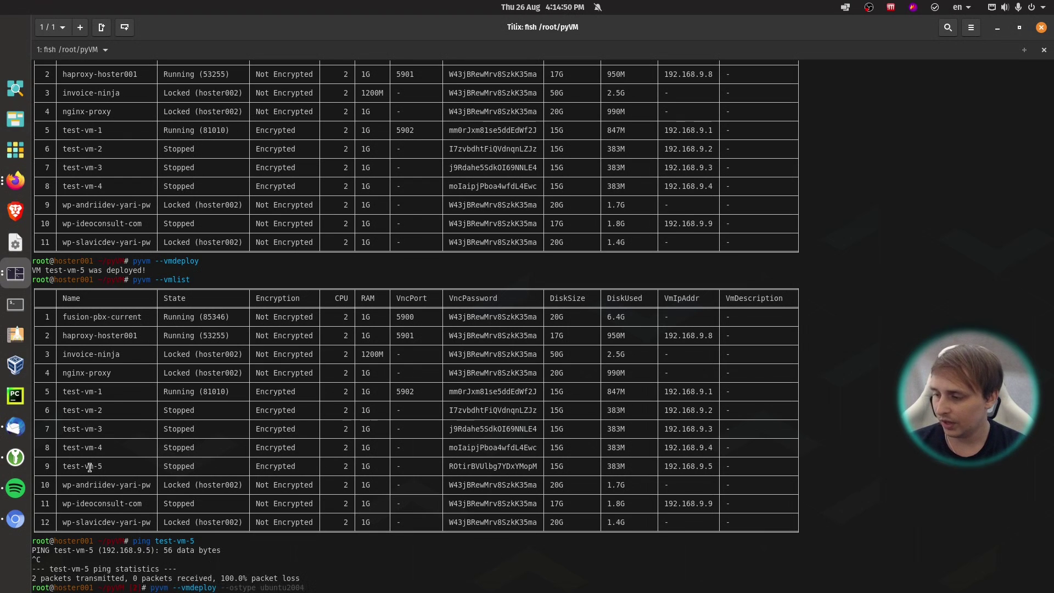
key(Right)
text(-)
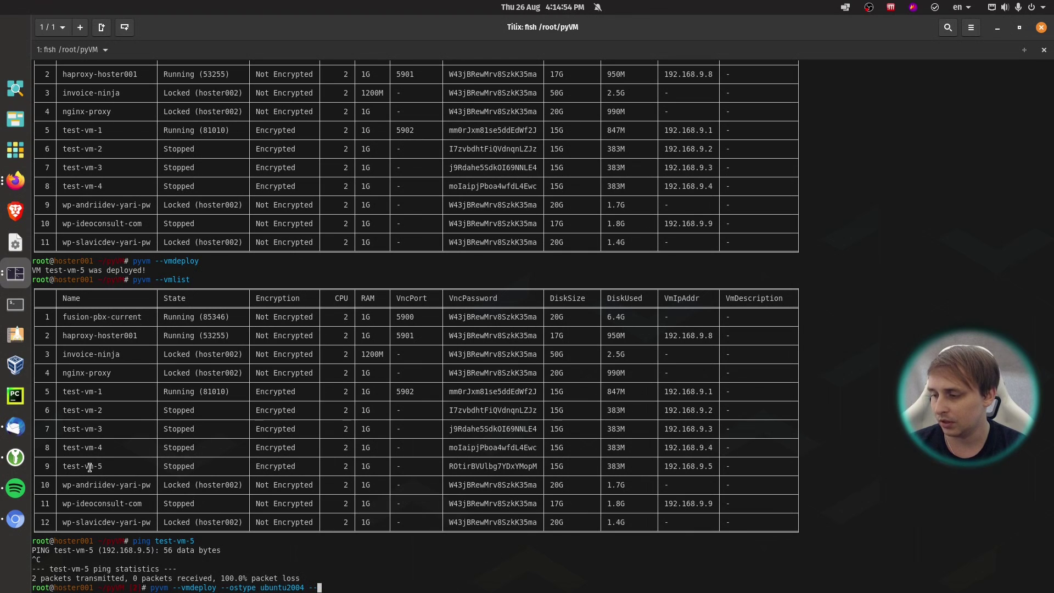
text(-vmname asdf)
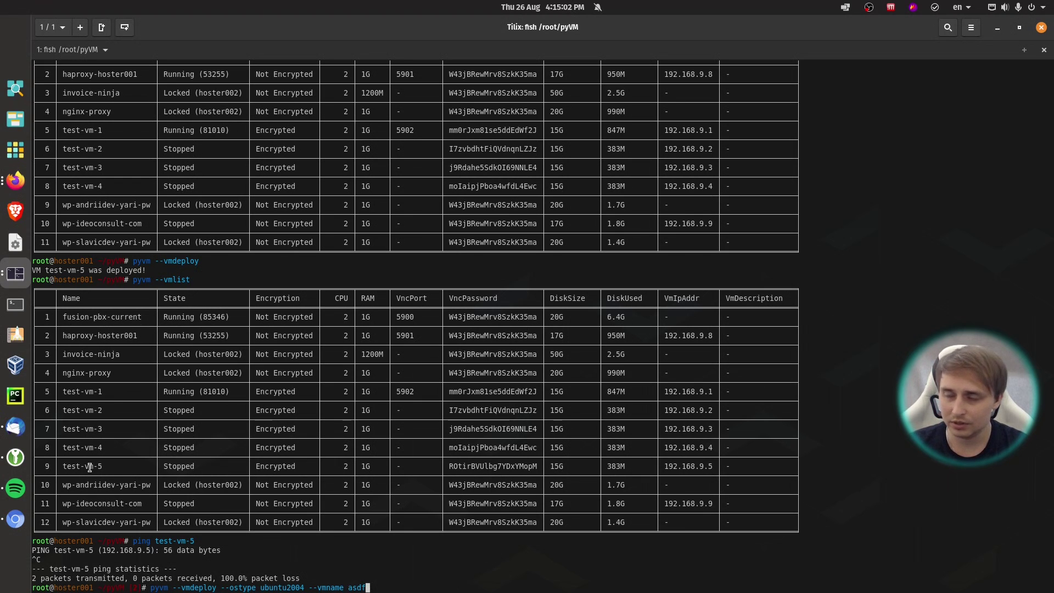
key(Return)
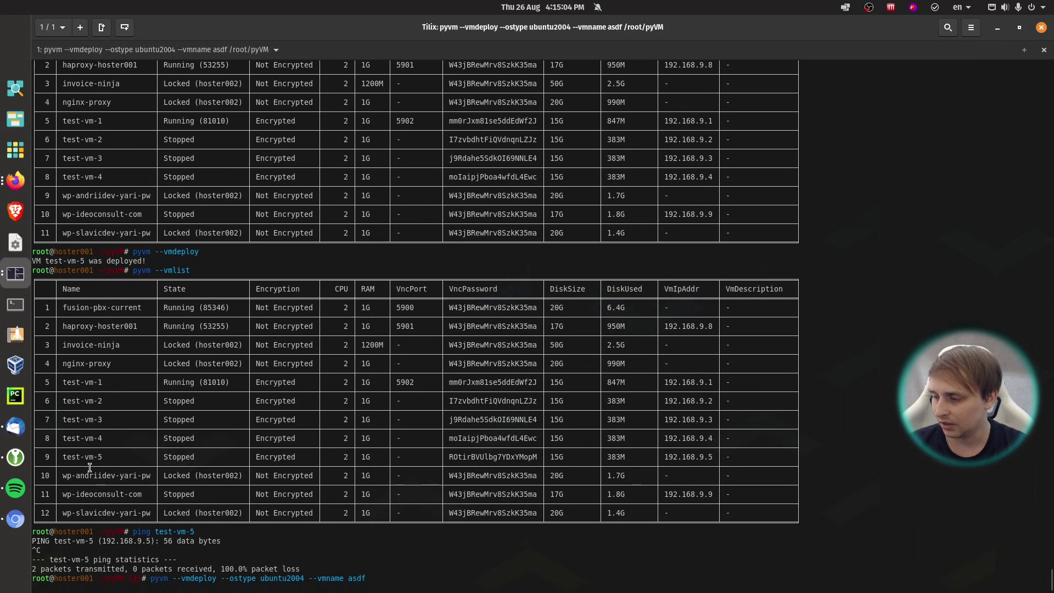
drag(32, 578, 64, 578)
click(233, 500)
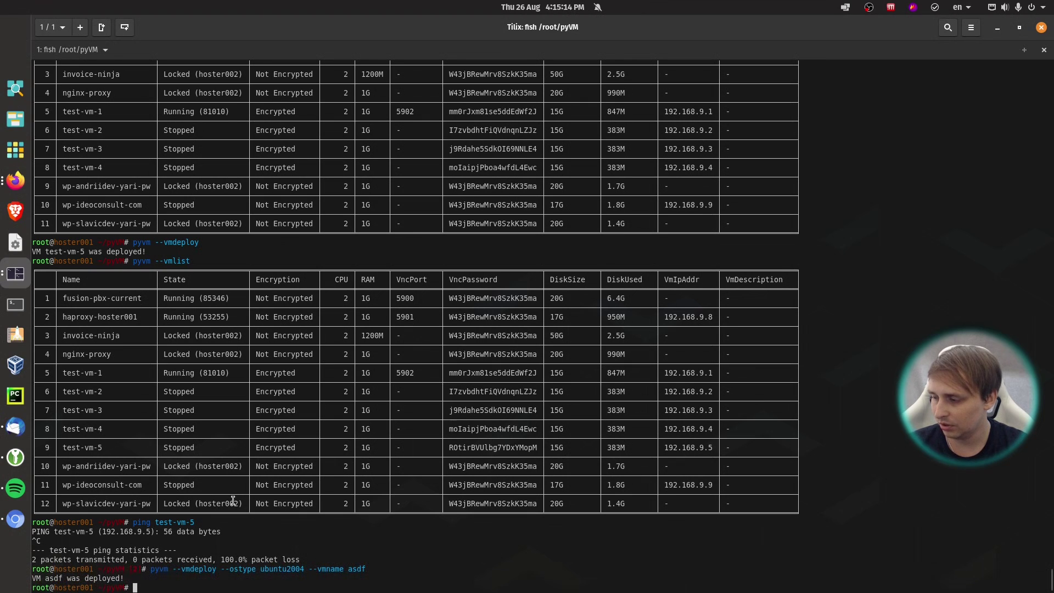
Step: List the VMs again with pyvm --vmlist and examine the asdf row
text(pyvm --vmlist)
key(Return)
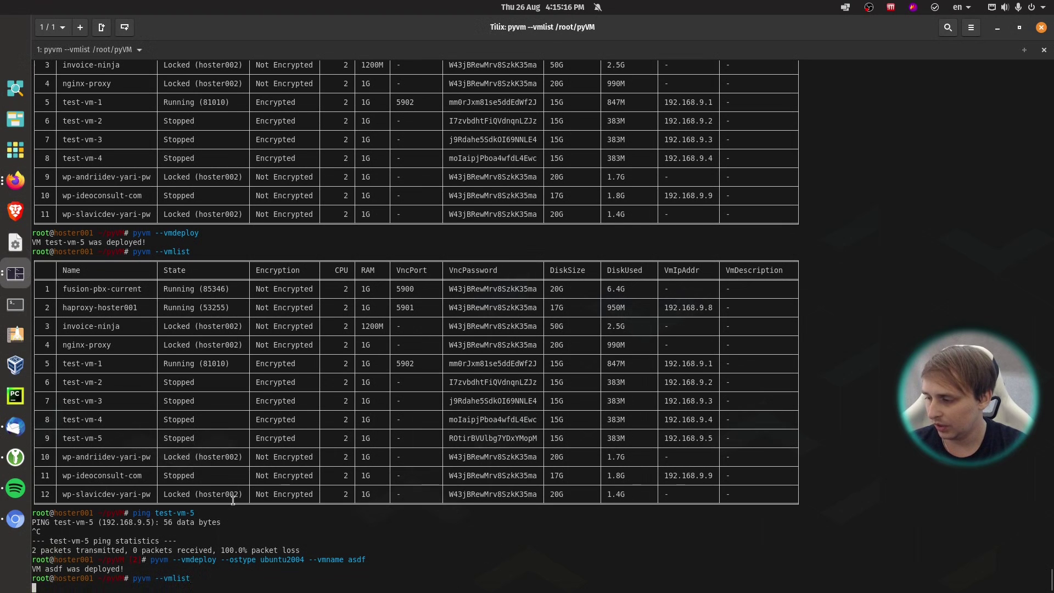
drag(62, 345, 791, 345)
click(303, 487)
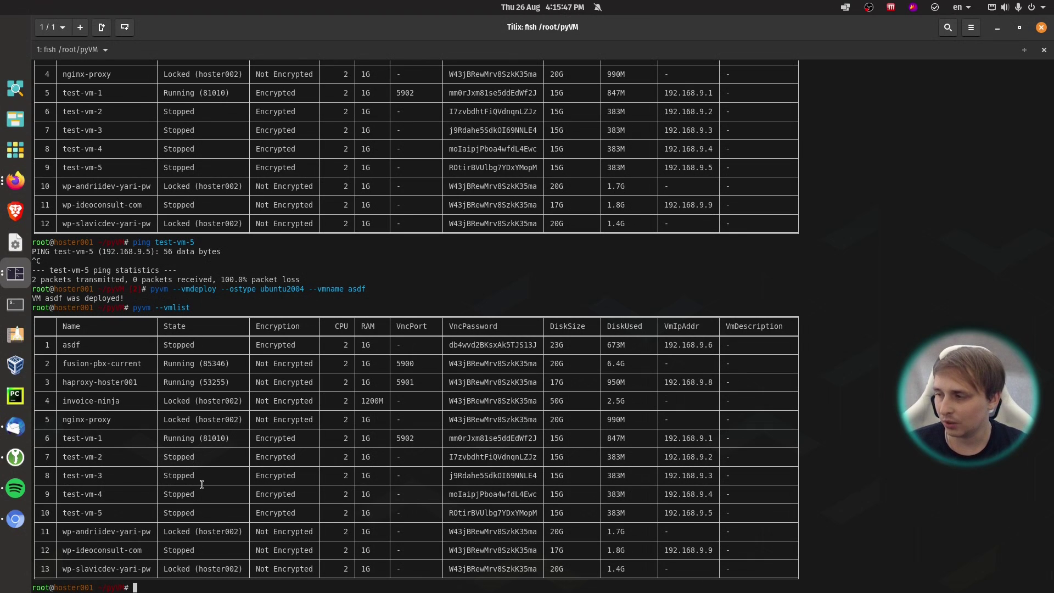
Step: Destroy the VM test-vm-2 with pyvm --vmdestroy
double_click(86, 456)
middle_click(247, 427)
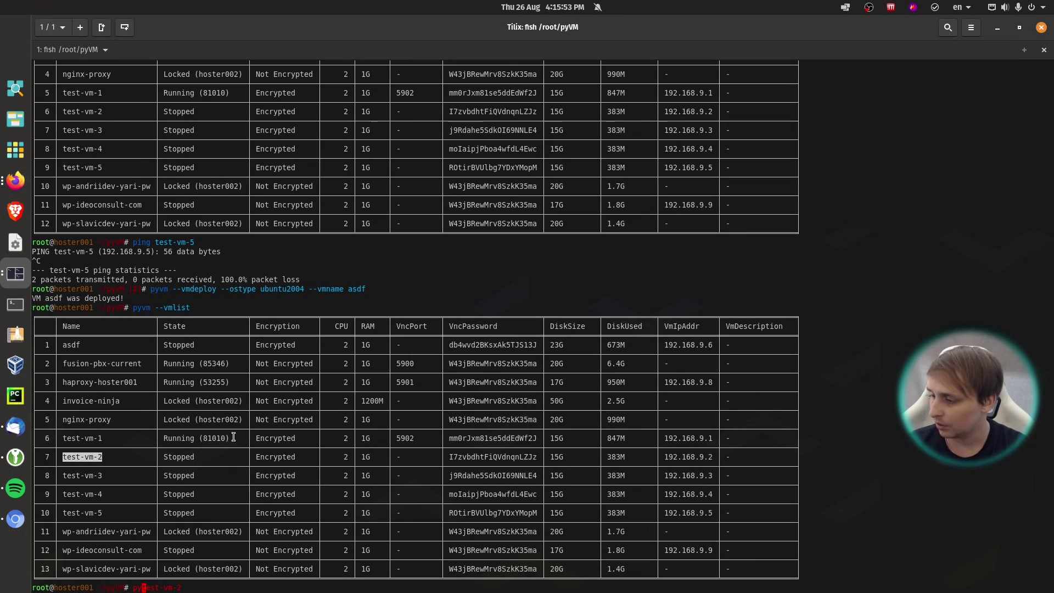
text(vm --vmde)
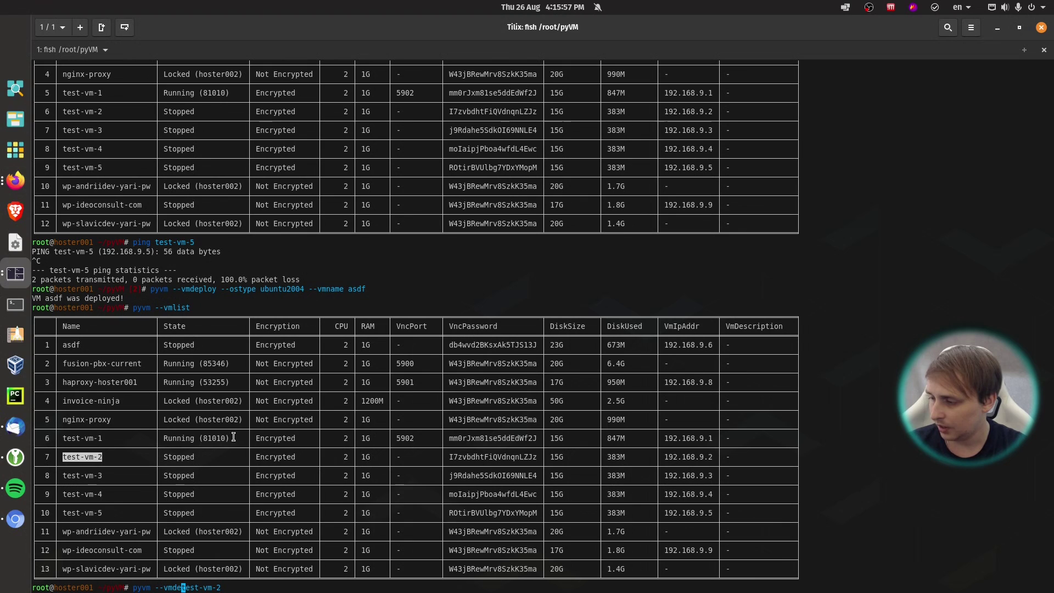
text(stroy)
key(Return)
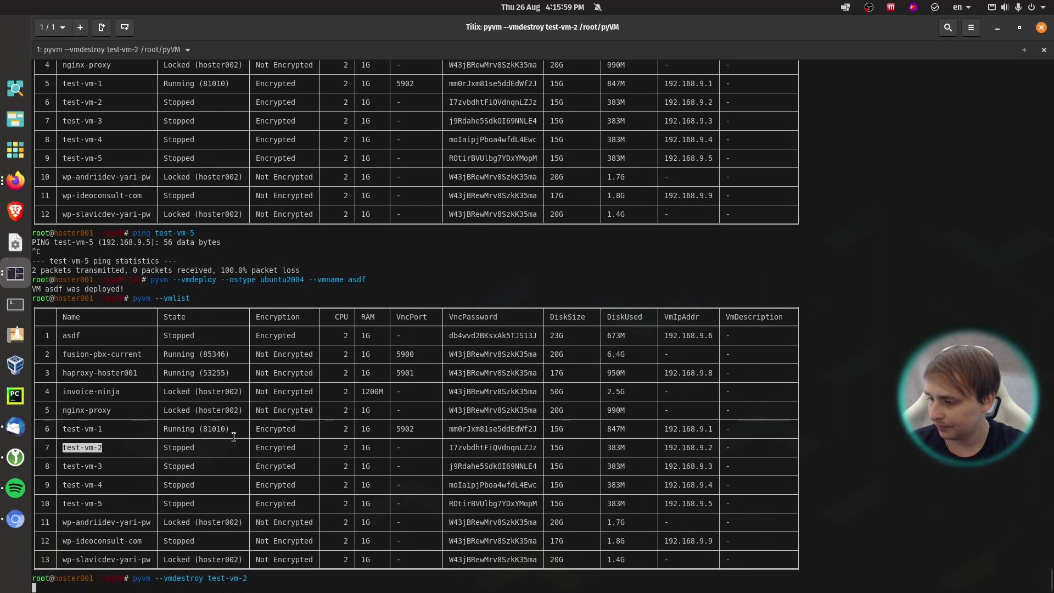
Step: Destroy test-vm-3 and test-vm-4 with pyvm --vmdestroy, one after the other
key(Up)
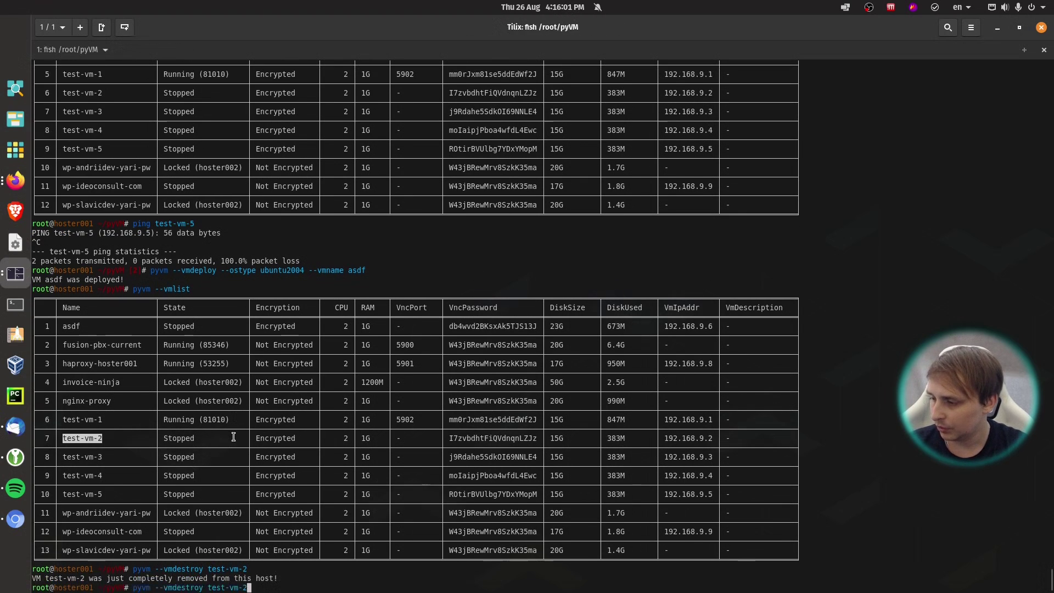
key(BackSpace)
text(3)
key(Return)
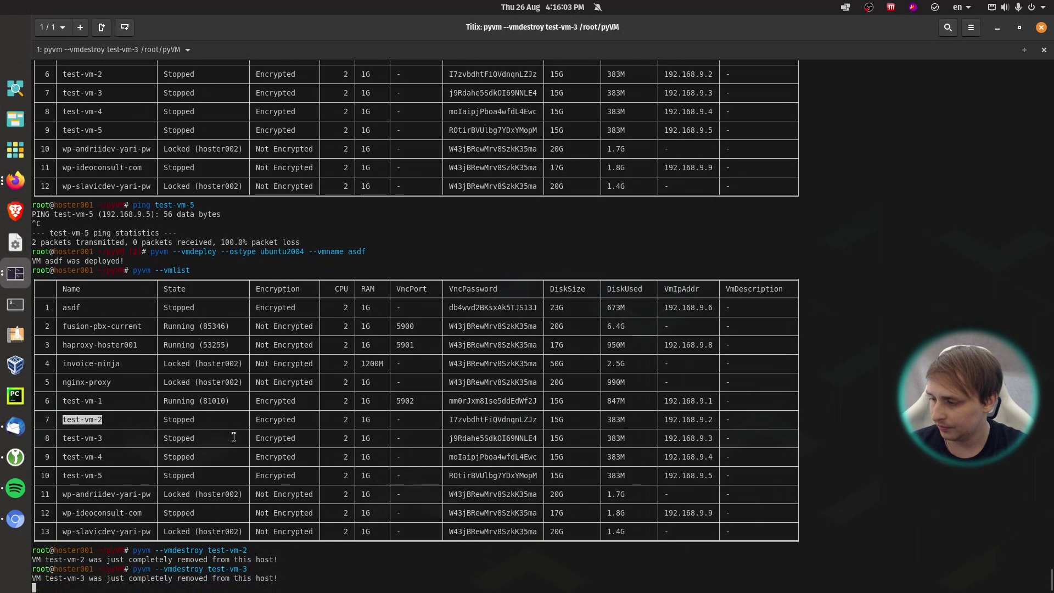
key(Up)
key(BackSpace)
text(4)
key(Return)
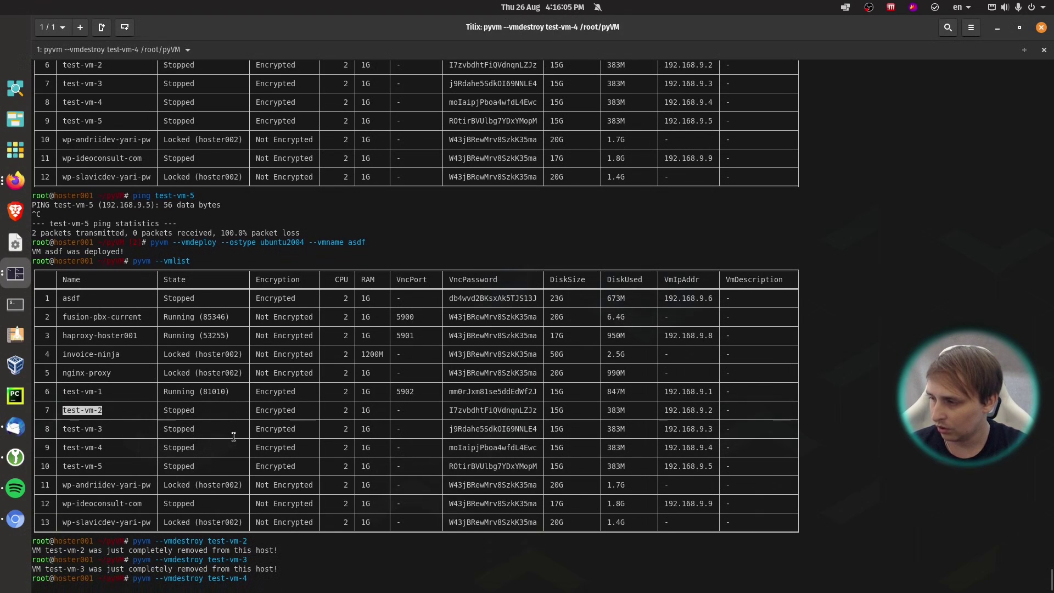
Step: Destroy the VM test-vm-5 with pyvm --vmdestroy
key(Up)
key(BackSpace)
text(5)
key(Return)
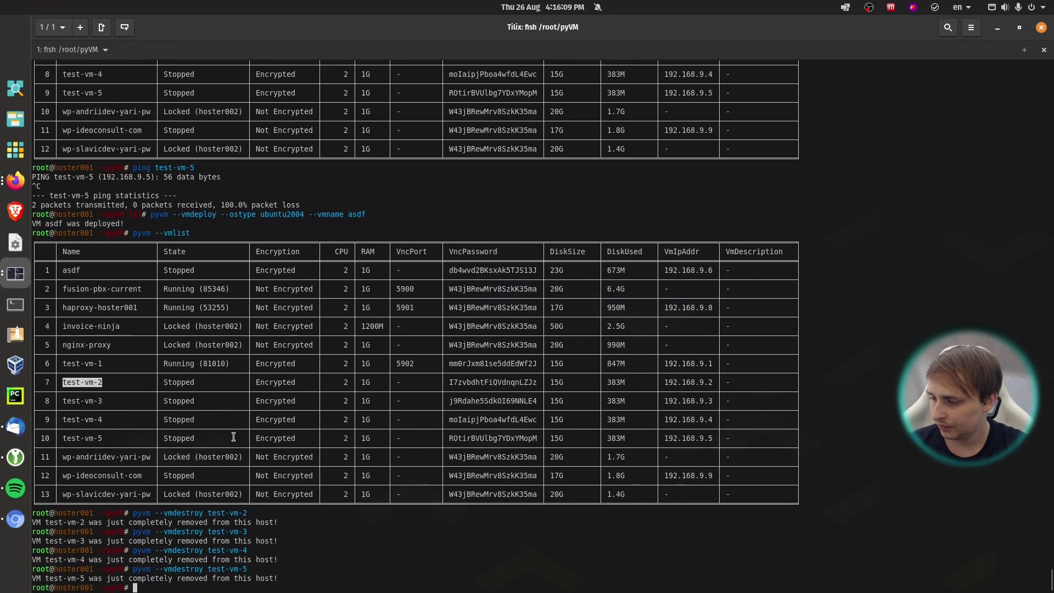
Step: Destroy the VM asdf with pyvm --vmdestroy
key(Up)
key(BackSpace)
key(BackSpace)
key(BackSpace)
key(BackSpace)
key(BackSpace)
key(BackSpace)
key(BackSpace)
key(BackSpace)
key(BackSpace)
text(asdf)
key(Return)
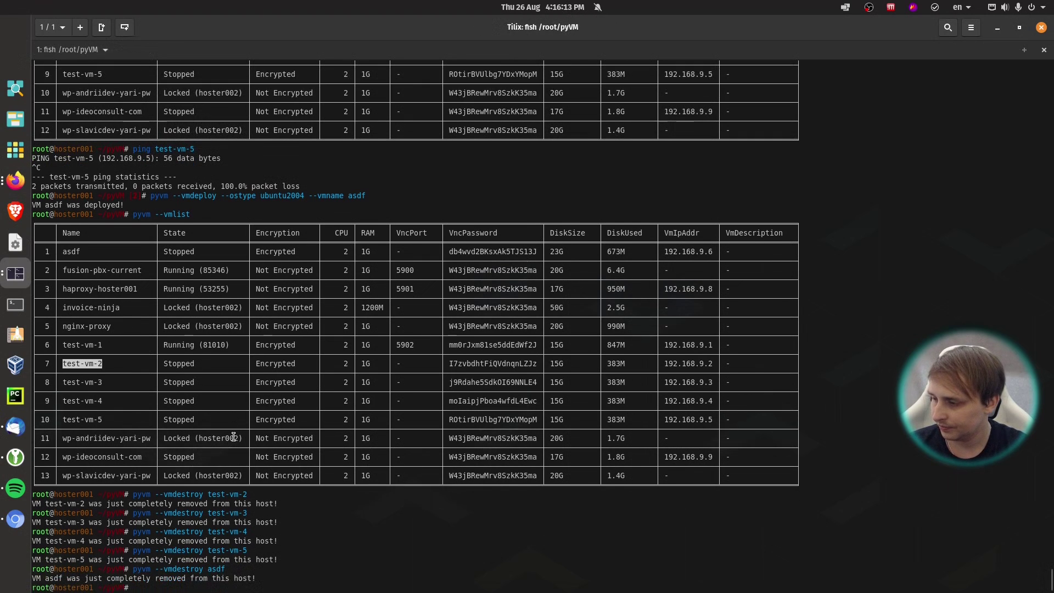
Step: List the remaining VMs with pyvm --vmlist, and display the host details with pyvm --hostinfo
text(pyvm --vmlist)
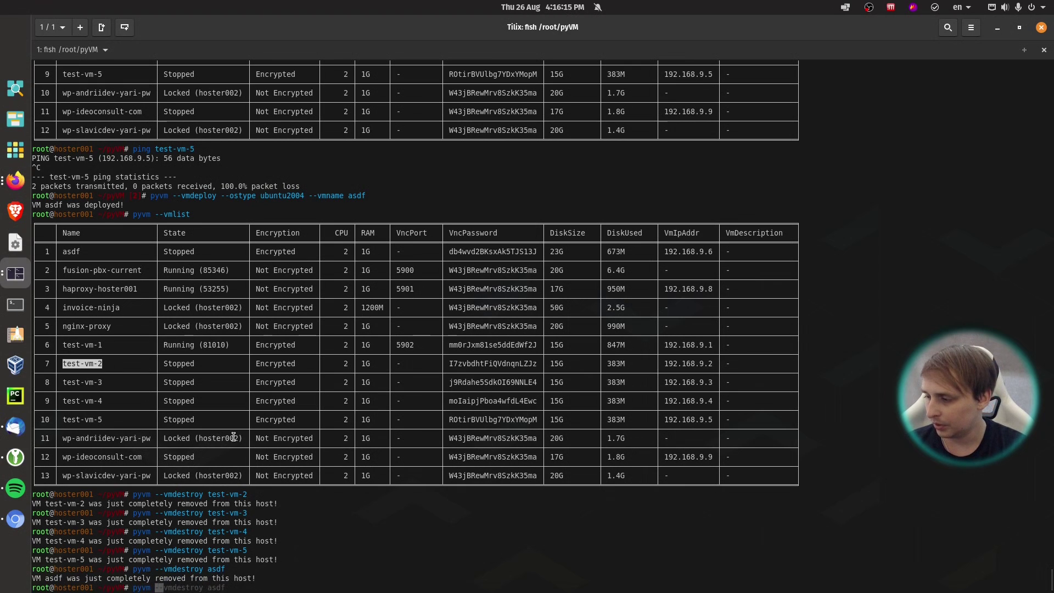
key(Return)
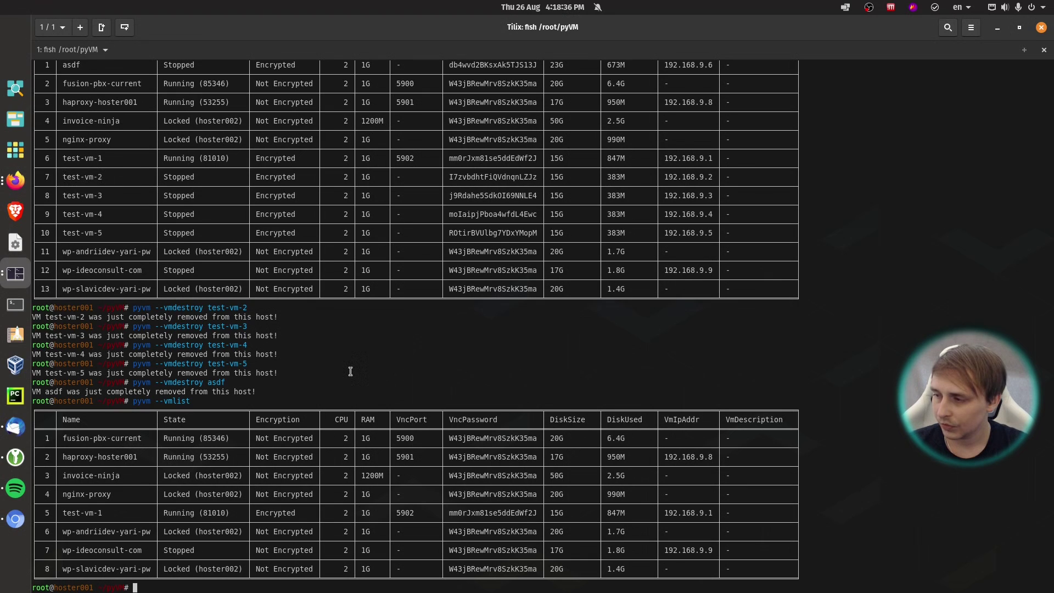
text(pyvm --v)
key(BackSpace)
text(hosy)
key(BackSpace)
text(tinfo)
key(Return)
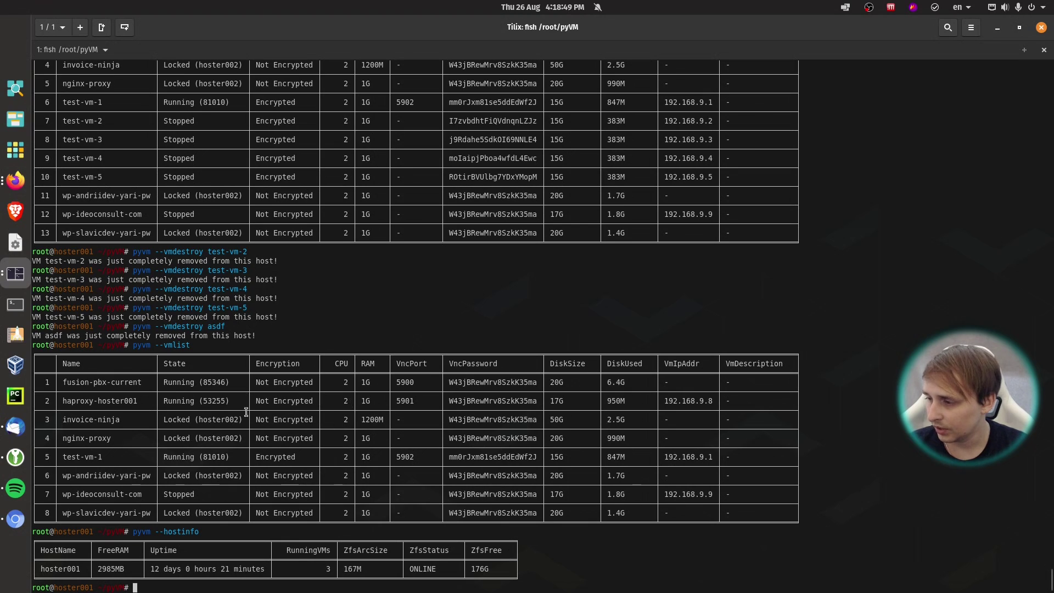
drag(35, 556, 225, 563)
click(225, 563)
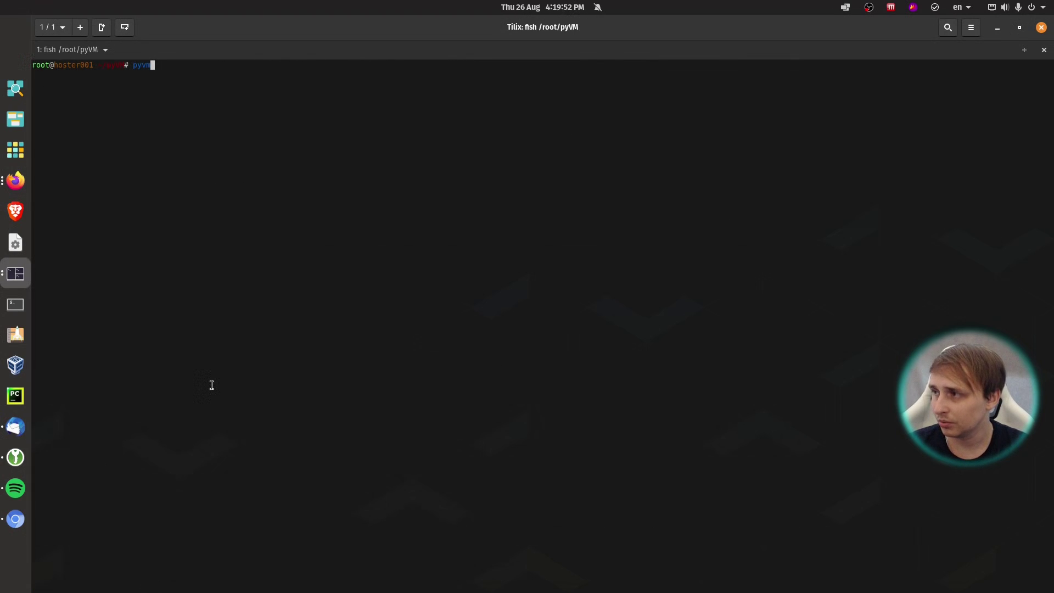
Step: Run pyvm without options and examine the combined host and VM tables
key(Return)
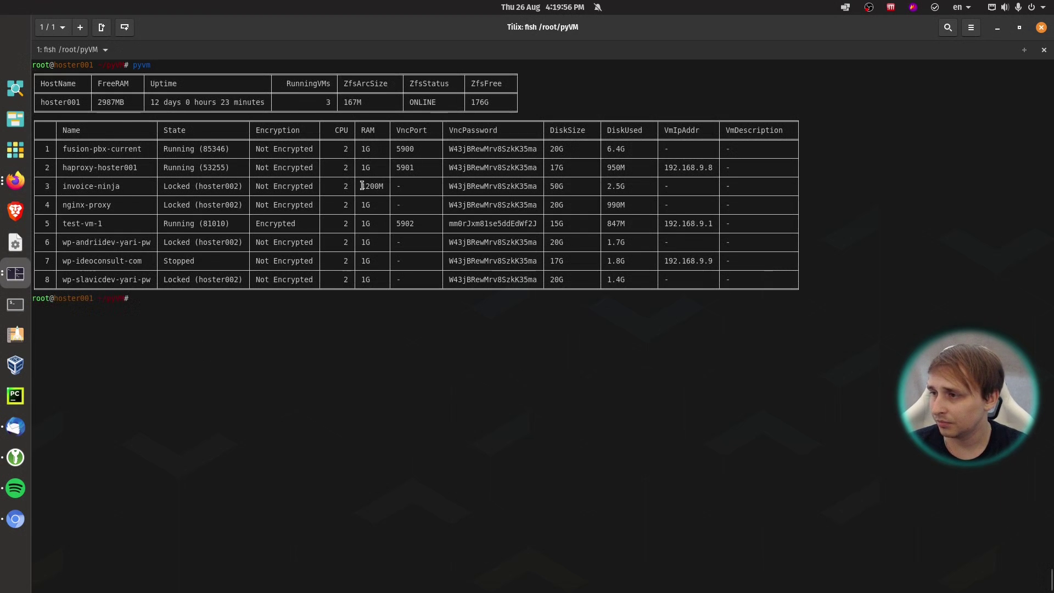
drag(34, 73, 835, 291)
click(769, 292)
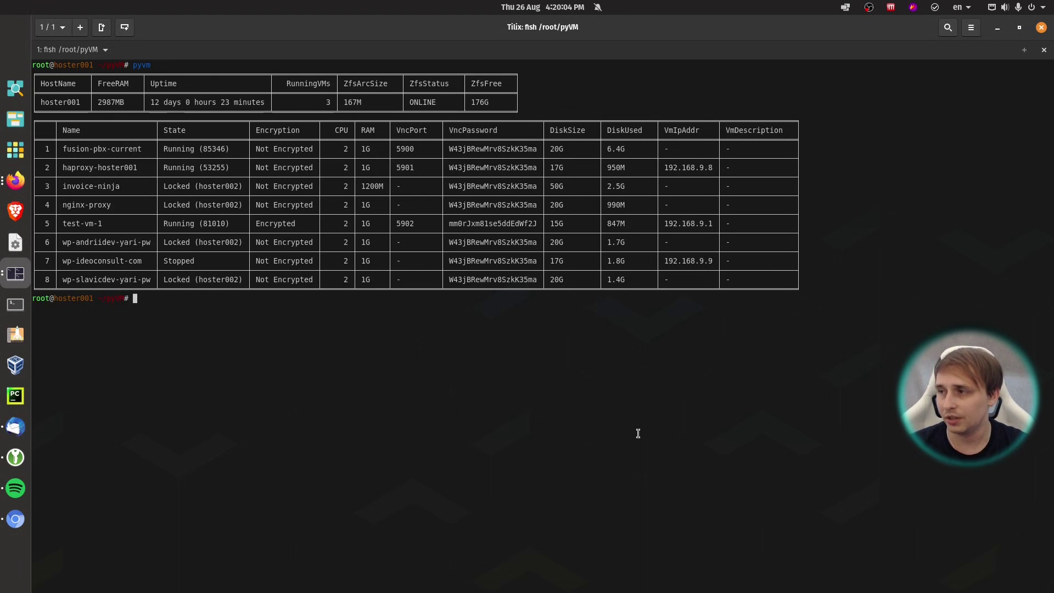
Step: Inspect the host's running processes in htop, quit it, and highlight the nebula process command line
text(htop)
key(Return)
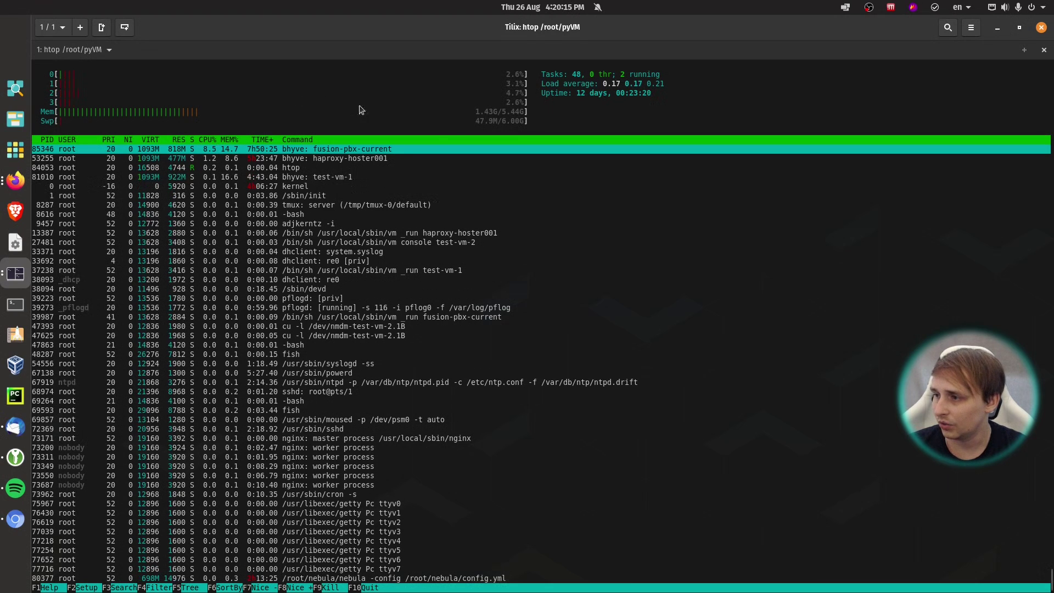
key(q)
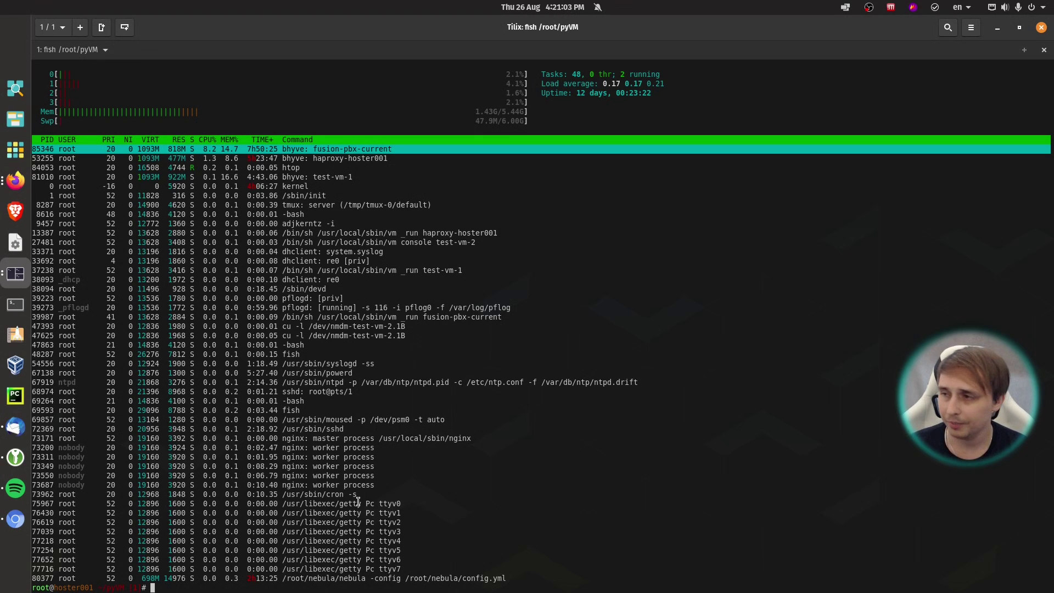
drag(282, 578, 509, 578)
click(505, 578)
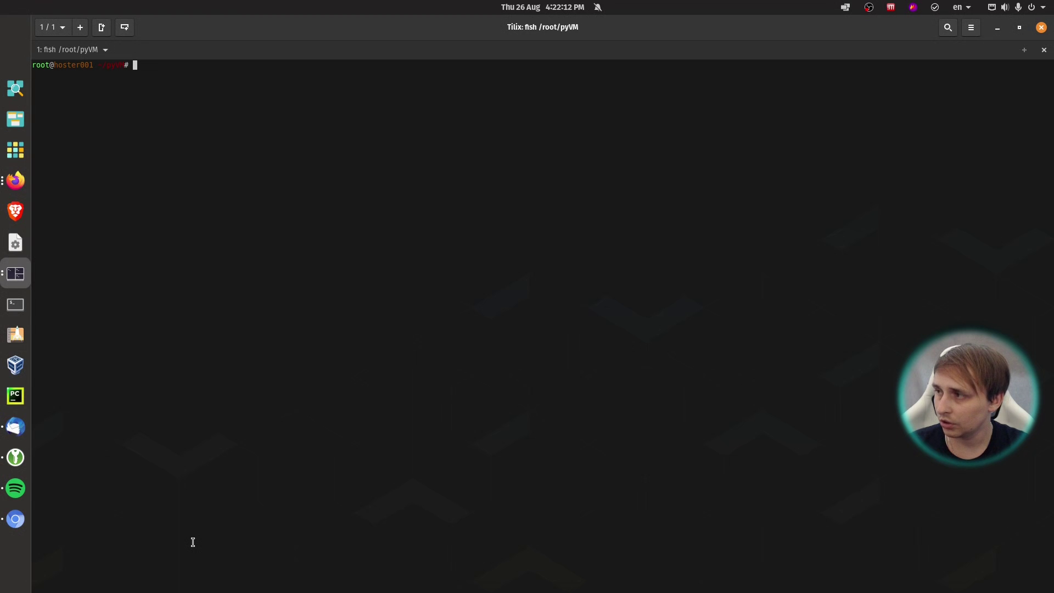
Step: Ping 10.0.100.254 to check its reachability, and stop the ping
text(ping 10.0.100.254)
key(Return)
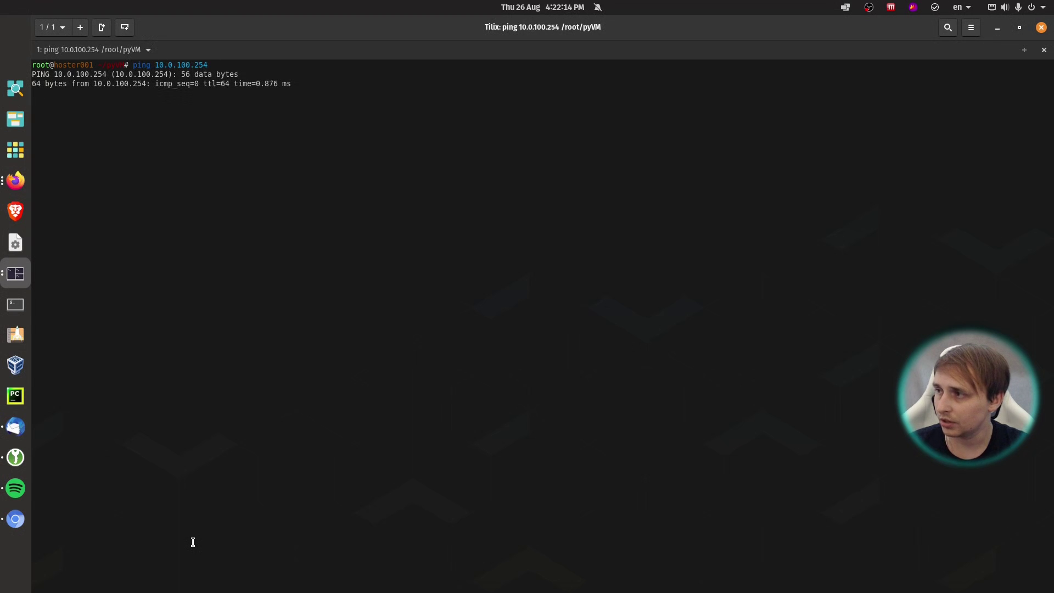
drag(133, 64, 207, 65)
click(207, 65)
key(ctrl+c)
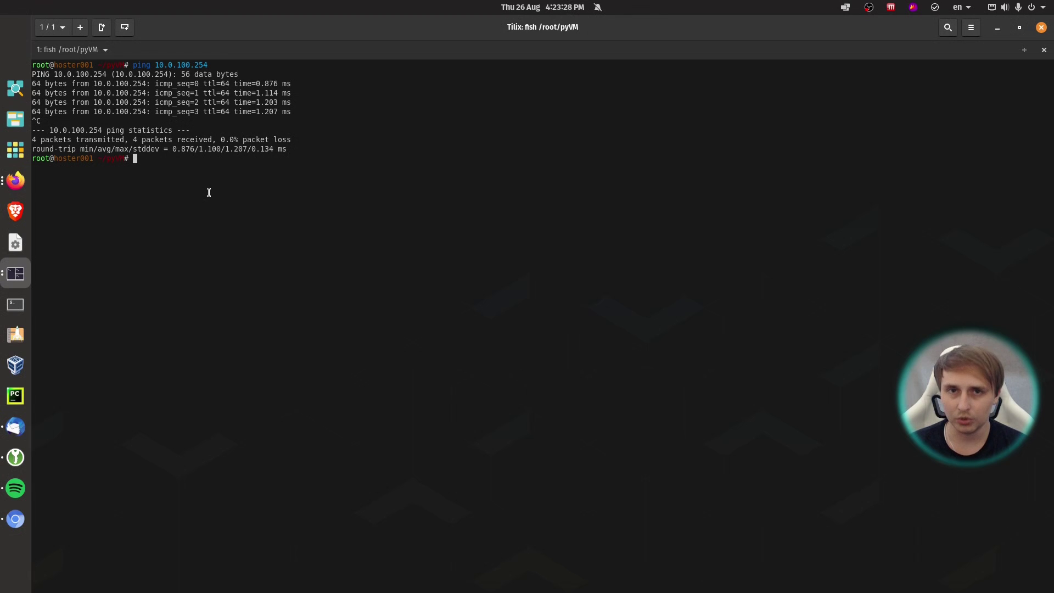
Step: Run pyvm and vm list one after the other to compare their VM overviews
text(pyvm)
key(Return)
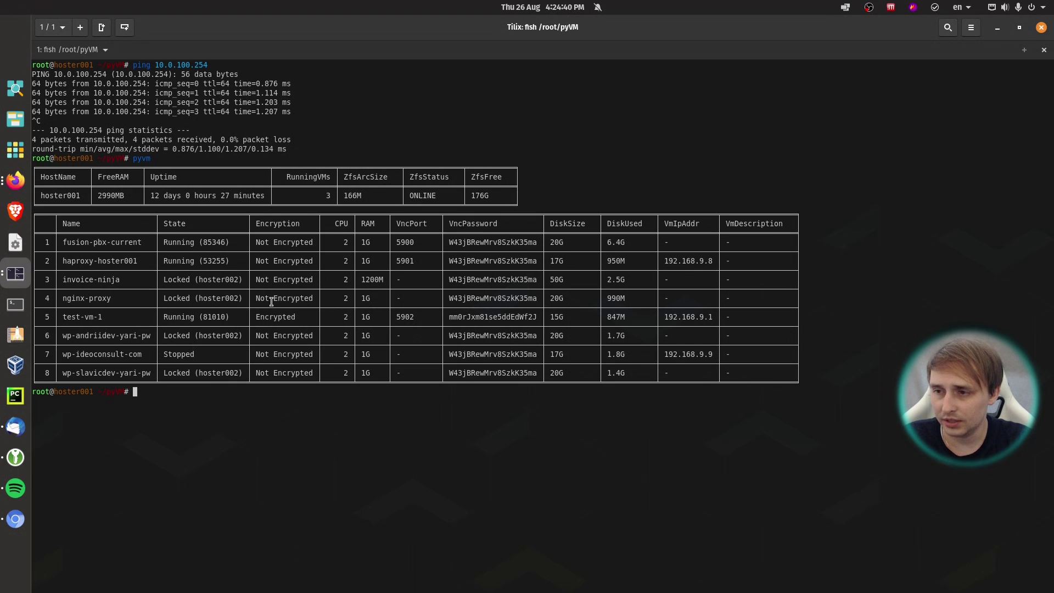
text(vm list)
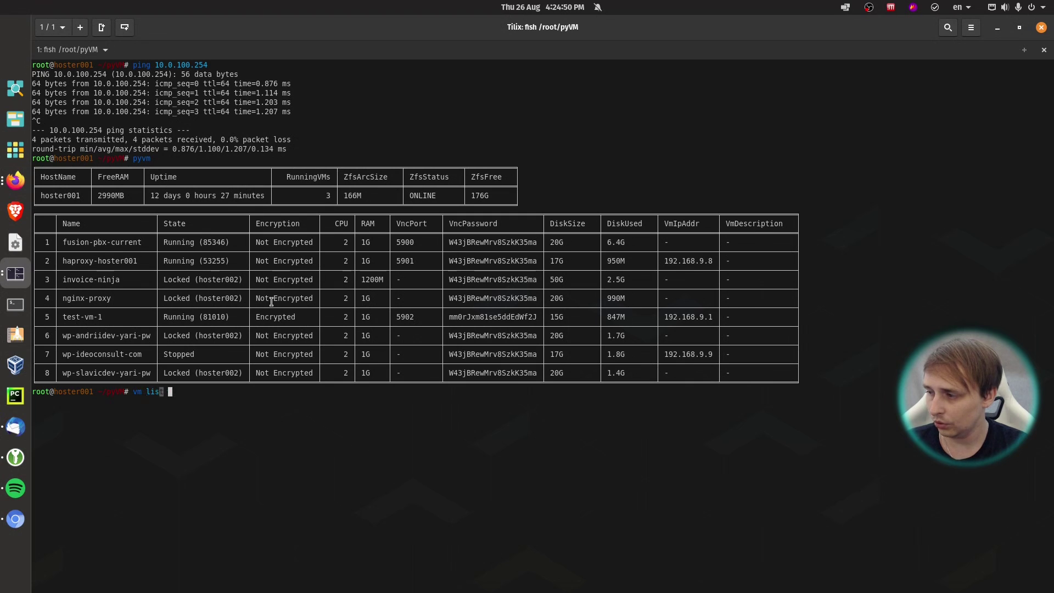
key(Return)
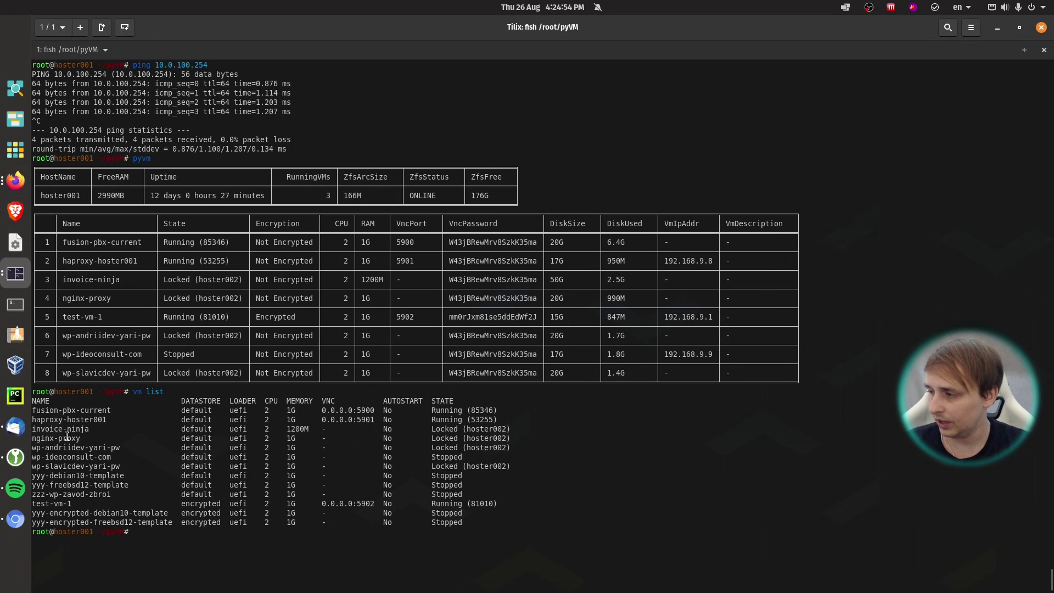
drag(464, 522, 30, 402)
click(207, 423)
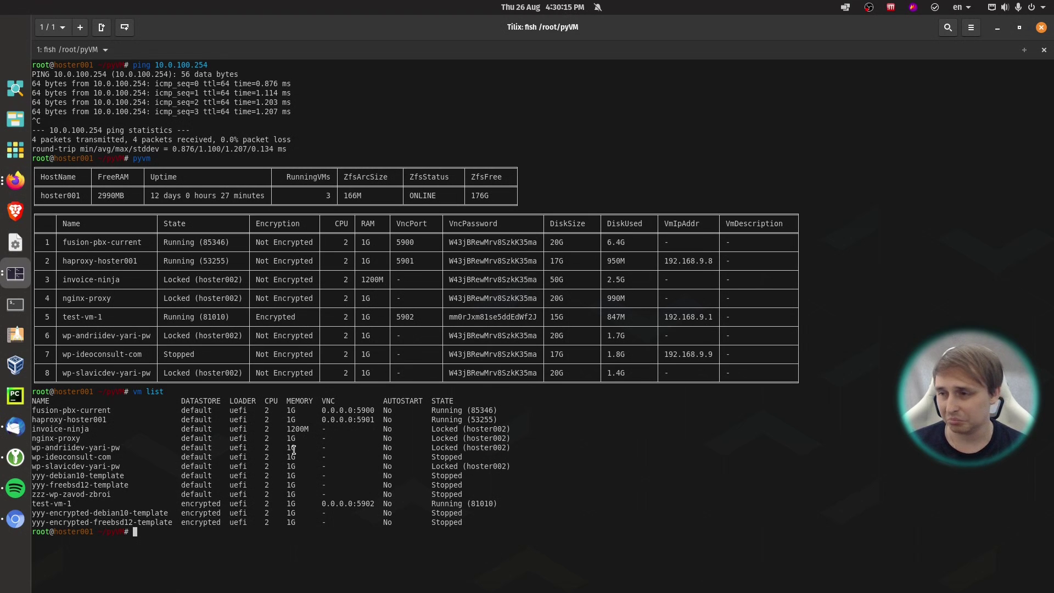
Step: Deploy a VM with default settings using pyvm --vmdeploy, and start test-vm-2 with pyvm --vmstart
text(pyvm --vmdeploy)
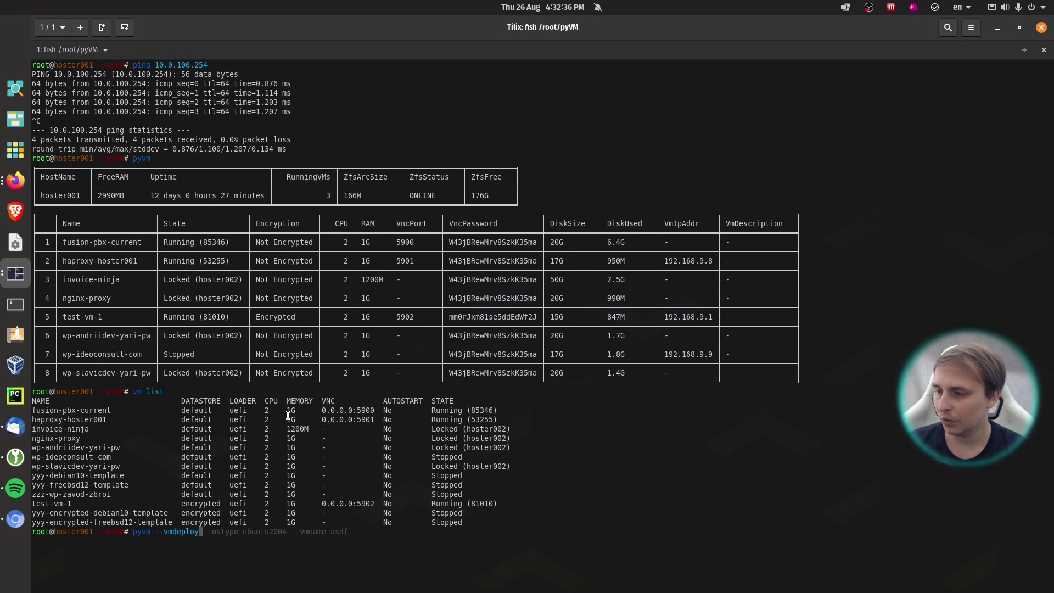
key(Return)
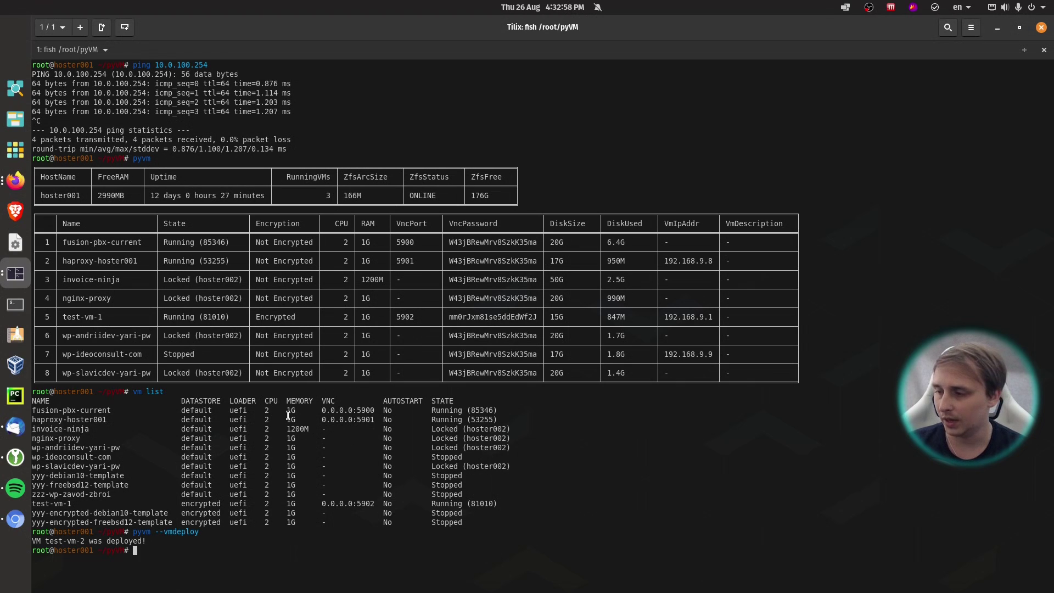
text(pyvm --vmstart test-vm-2)
key(Return)
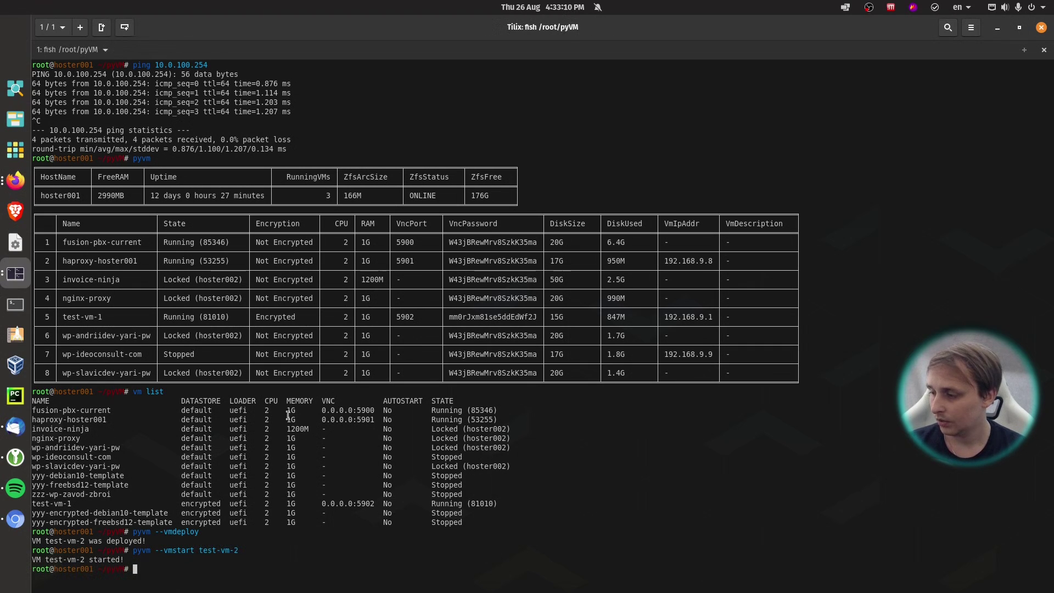
Step: Ping test-vm-2 until it answers, and stop the ping
text(pig)
key(Left)
text(n)
key(Left)
key(End)
text(test-vm-2)
key(Return)
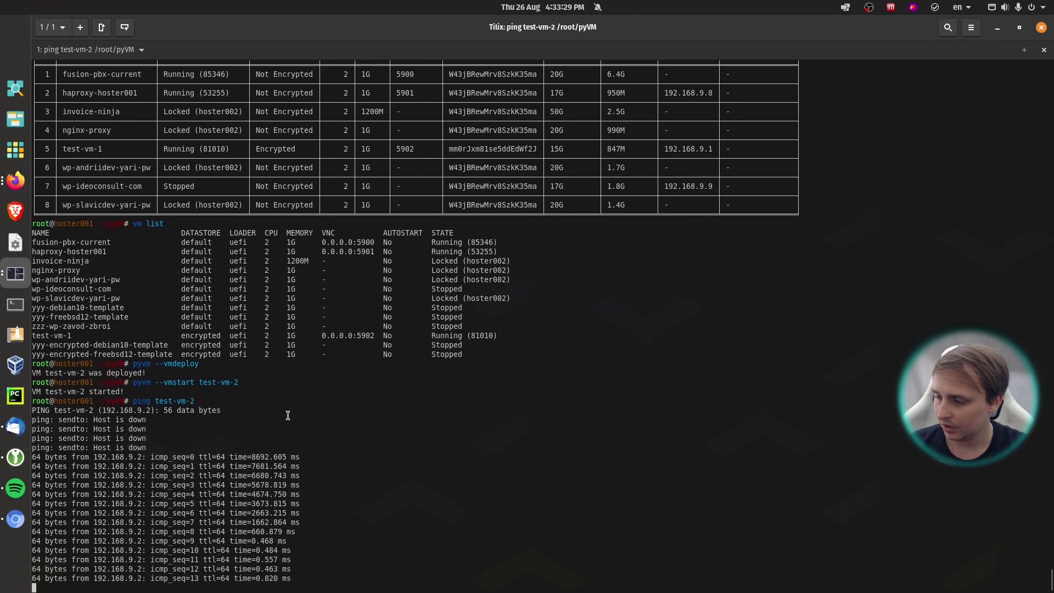
key(ctrl+c)
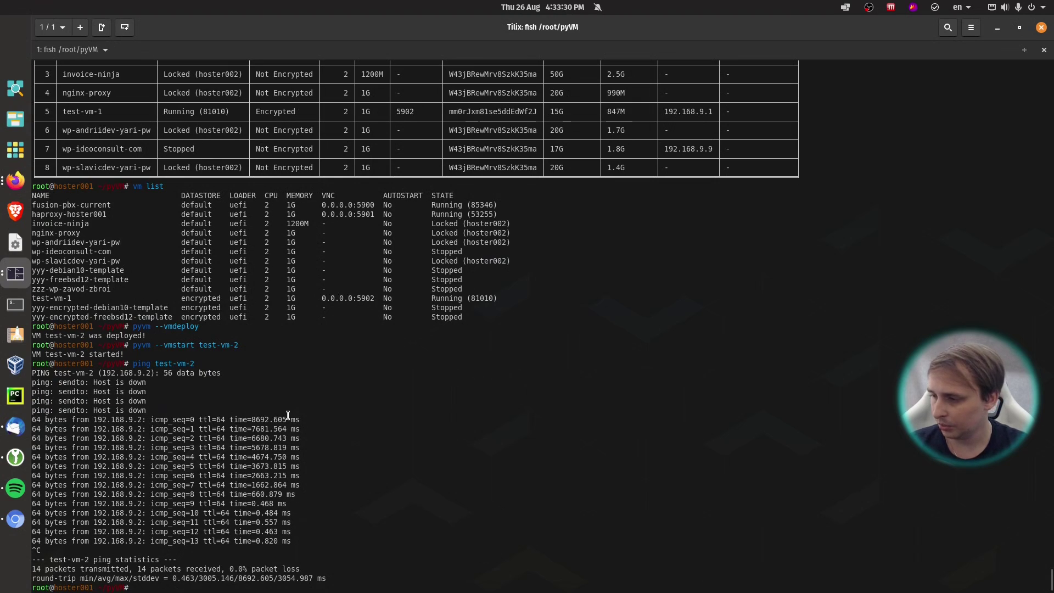
Step: Connect to test-vm-2 over SSH, accepting its host key with yes, and log out again
text(ssh test-vm-2)
key(Return)
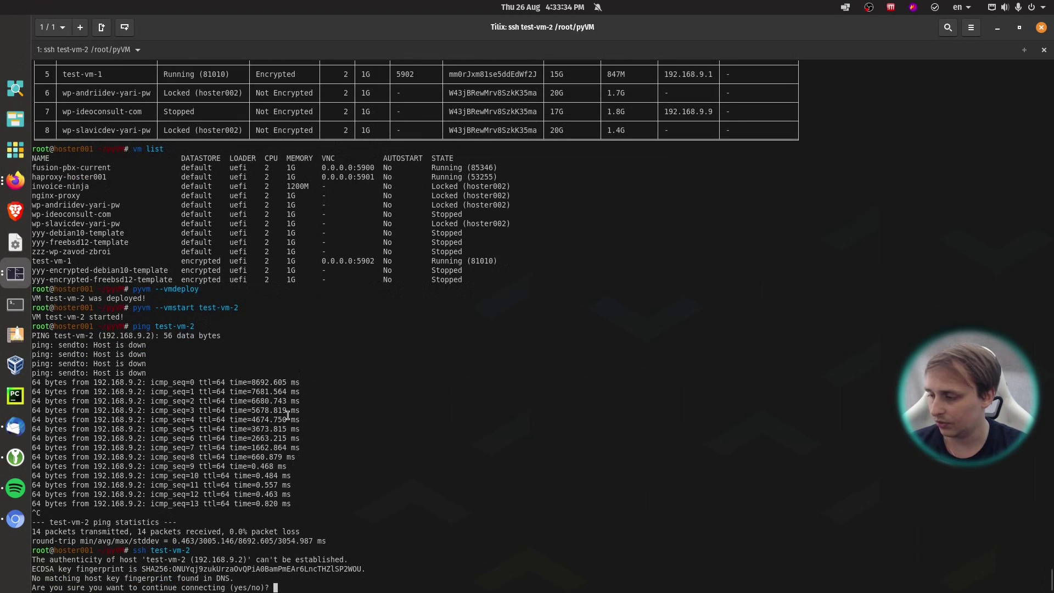
text(yes)
key(Return)
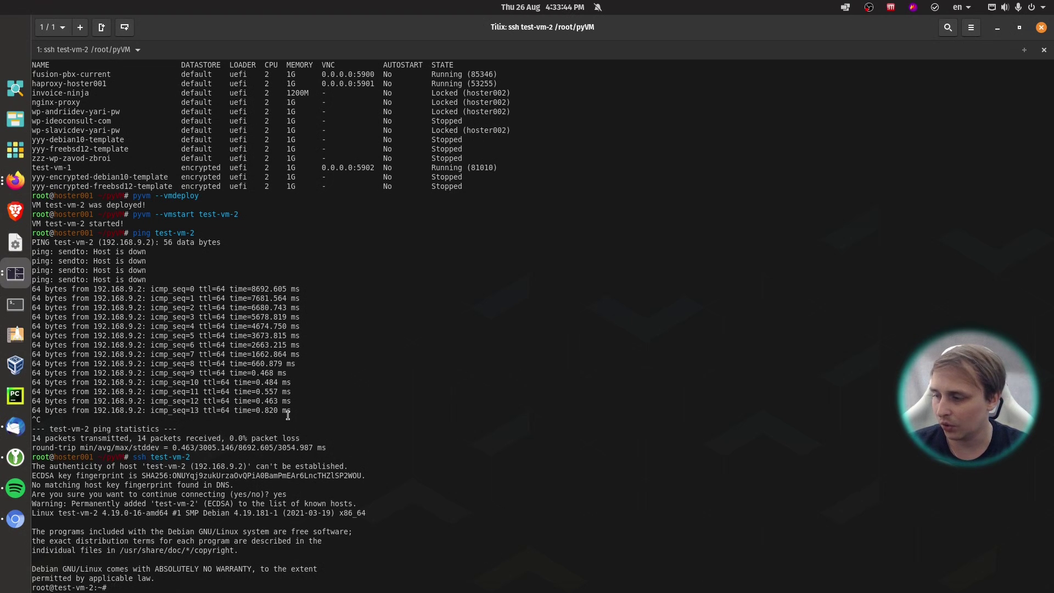
key(ctrl+d)
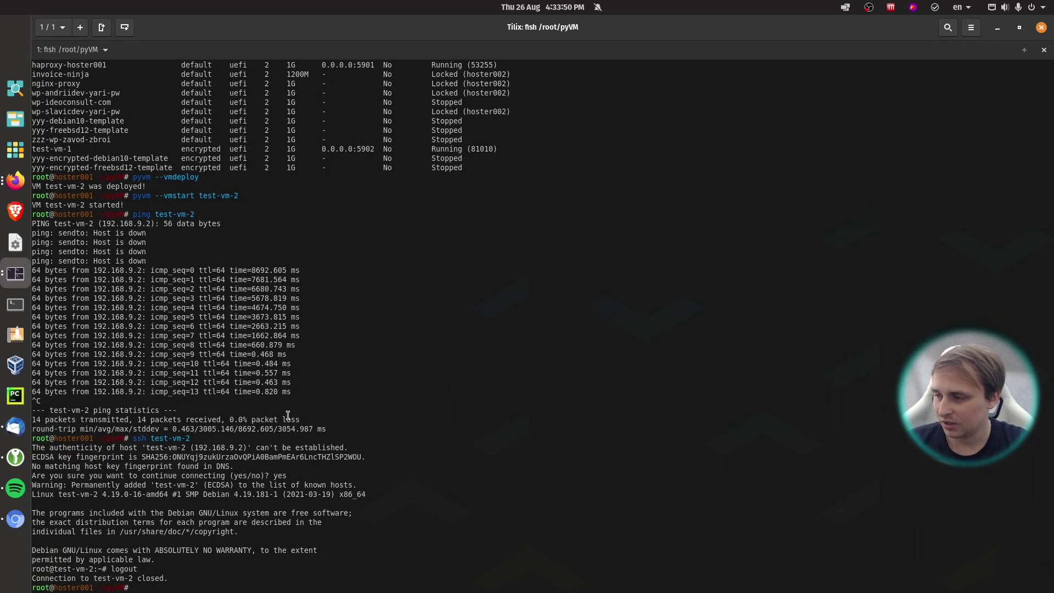
Step: Kill the running VM test-vm-2 with pyvm --vmkill
text(pyvm --)
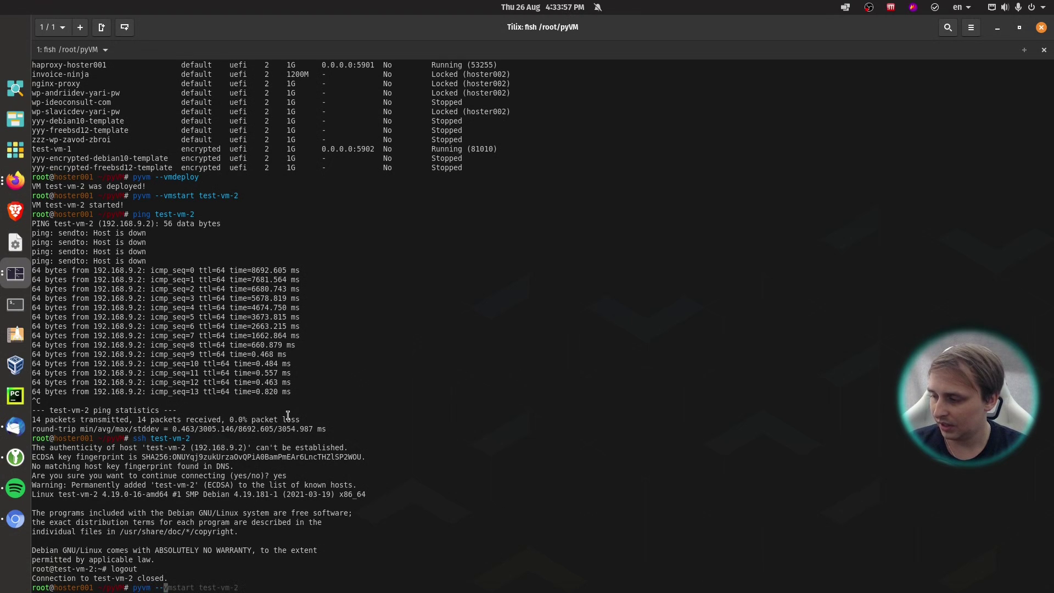
text(vmkill)
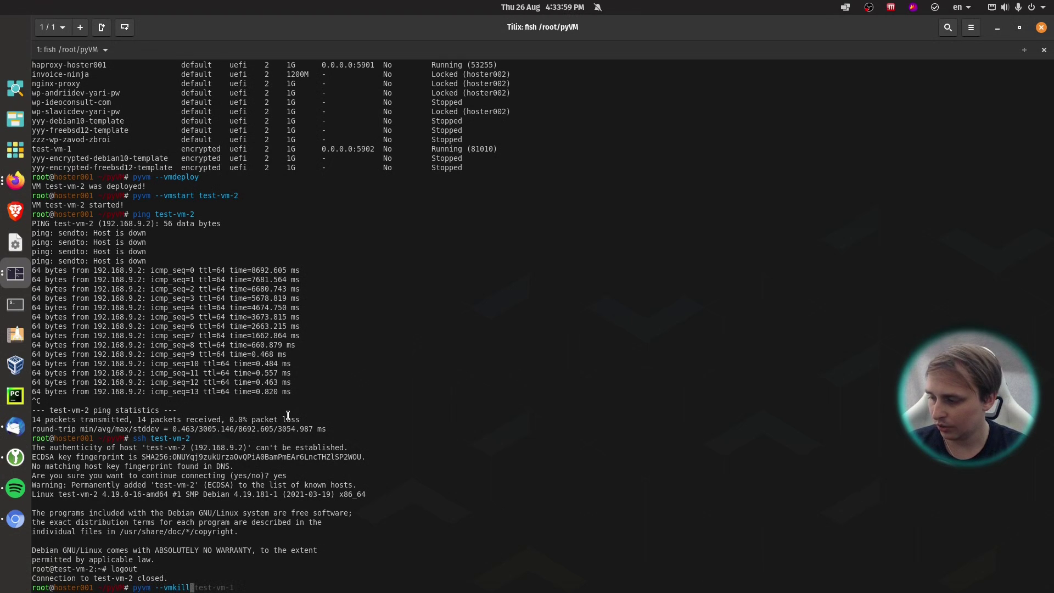
text( test-vm-2)
key(Return)
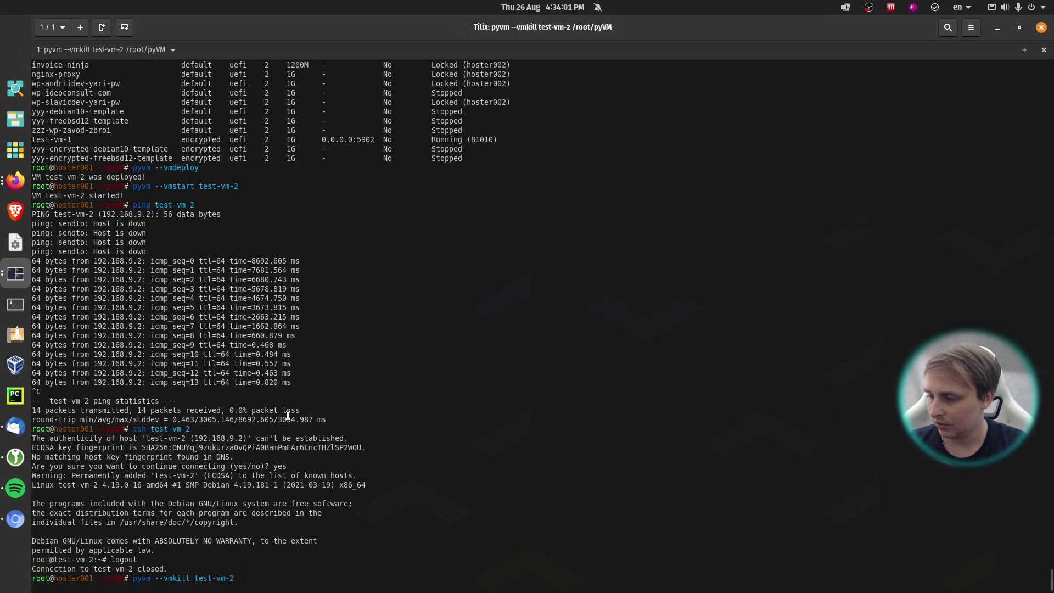
Step: Destroy test-vm-2 with pyvm --vmdestroy, and display the host and VM overview with pyvm
key(Up)
key(BackSpace)
key(BackSpace)
key(BackSpace)
key(BackSpace)
key(BackSpace)
key(BackSpace)
key(BackSpace)
key(BackSpace)
key(BackSpace)
key(BackSpace)
key(BackSpace)
key(BackSpace)
key(BackSpace)
key(BackSpace)
text(des)
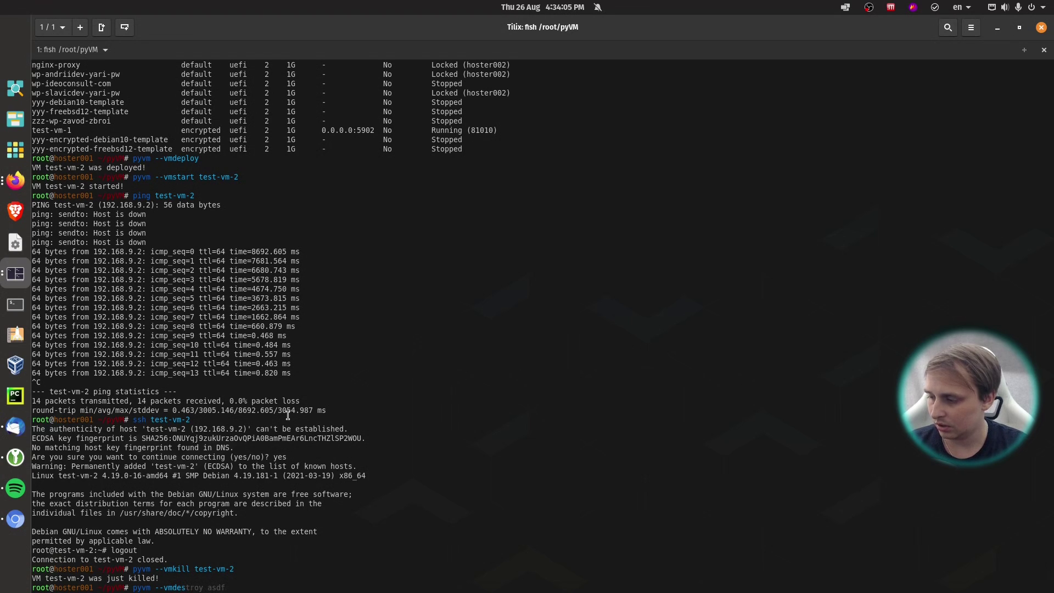
text(troy tes)
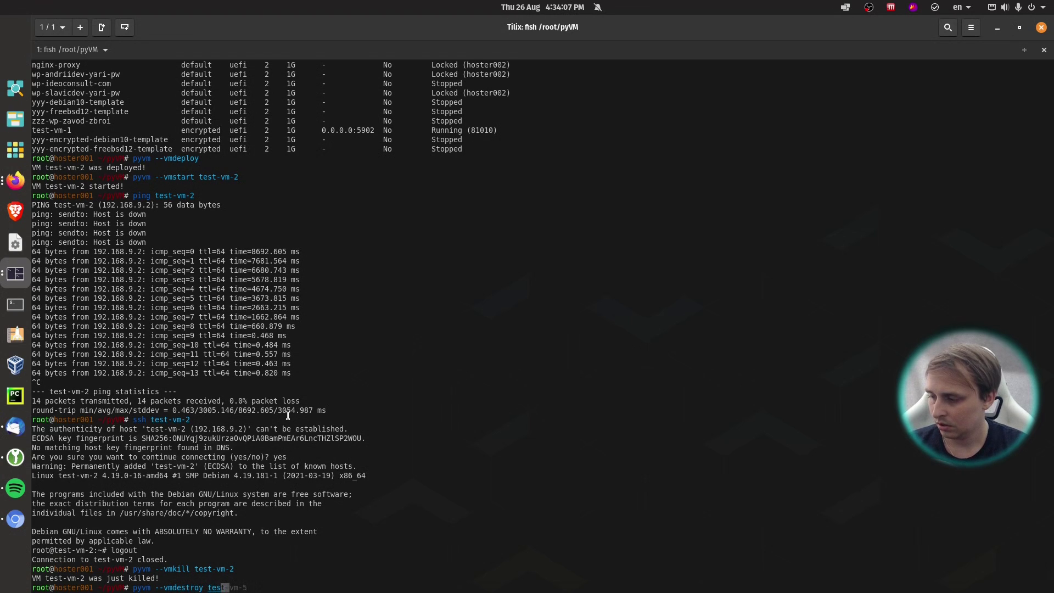
text(t-vm-2)
key(Return)
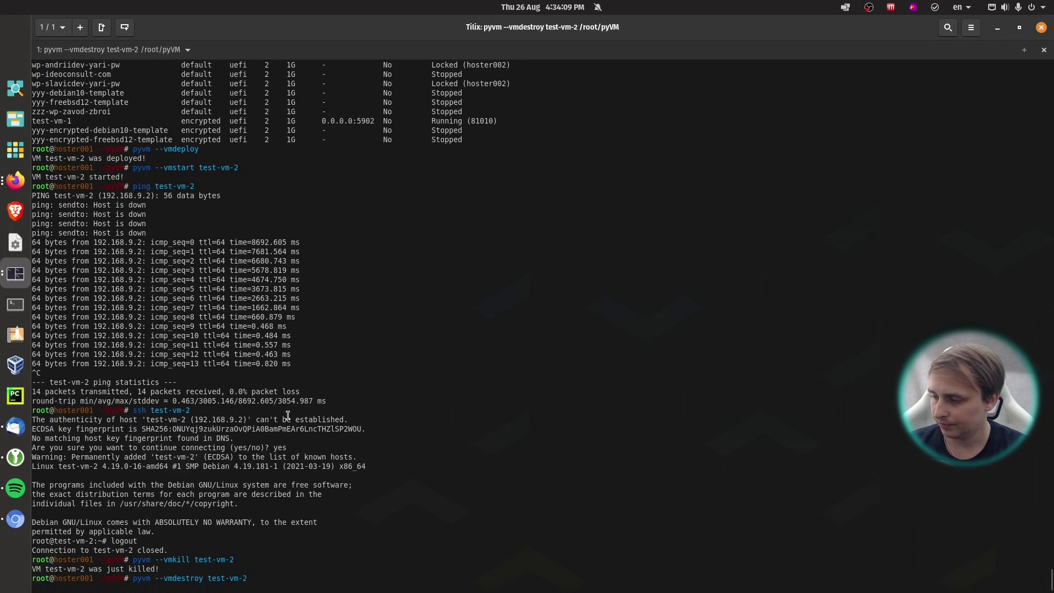
text(pyvm)
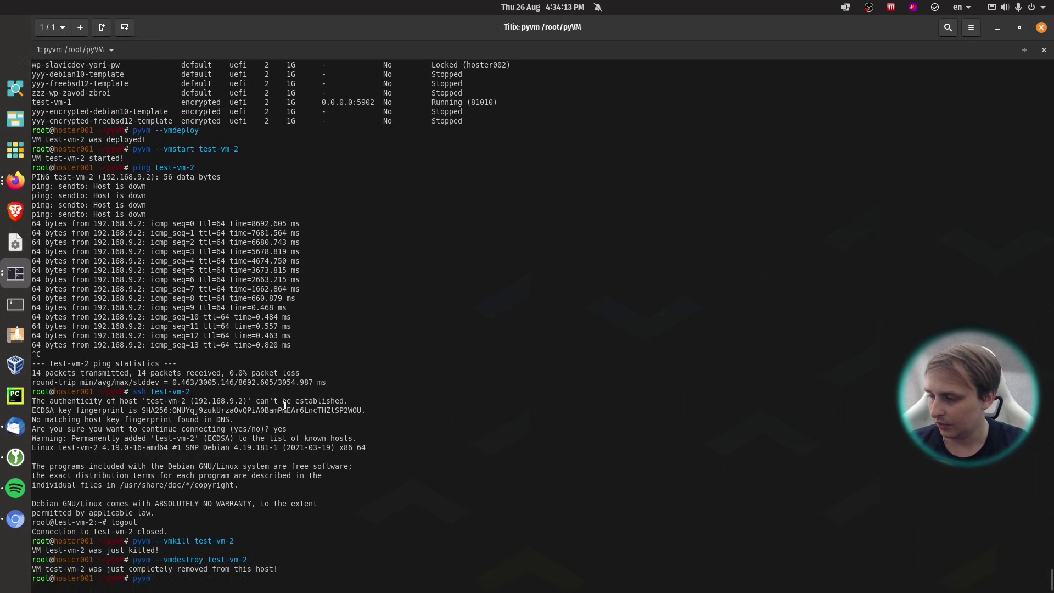
key(Return)
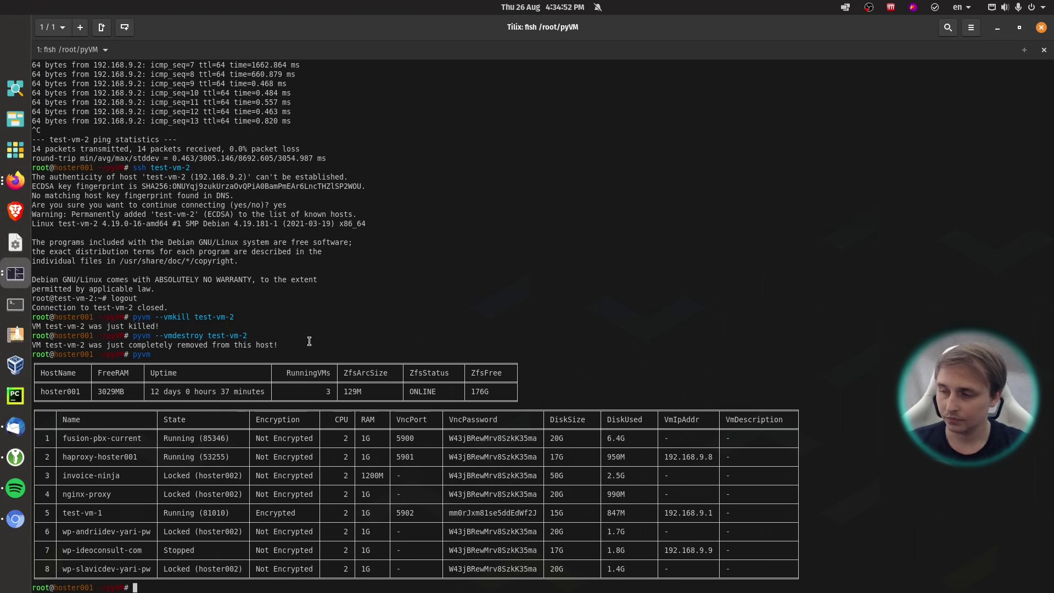
Step: Switch to the Chromium browser to view the HAProxy dashboard and the Nginx Proxy Manager Screenshots page
click(16, 519)
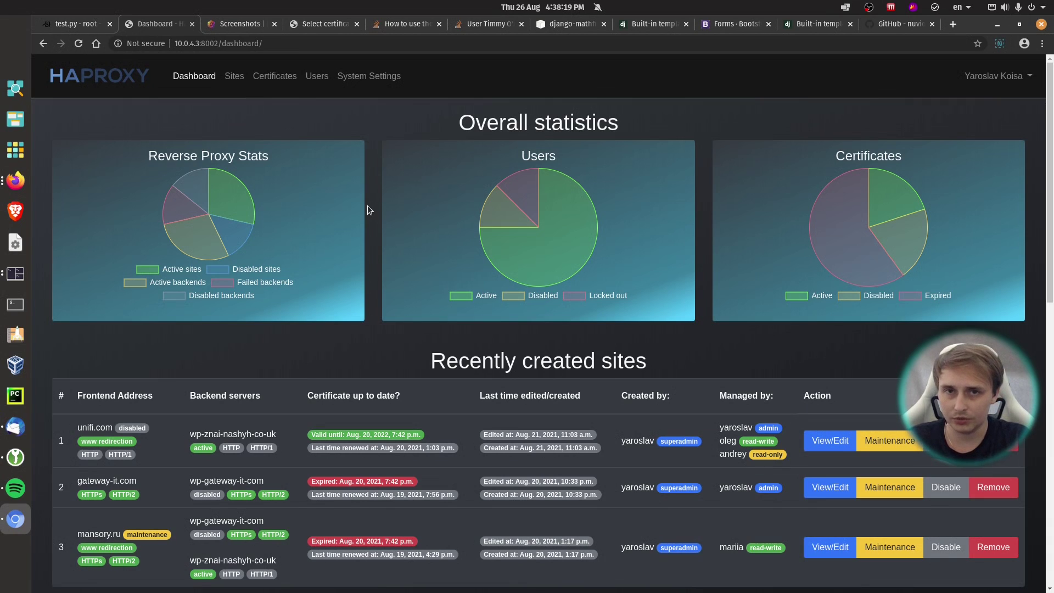
click(228, 24)
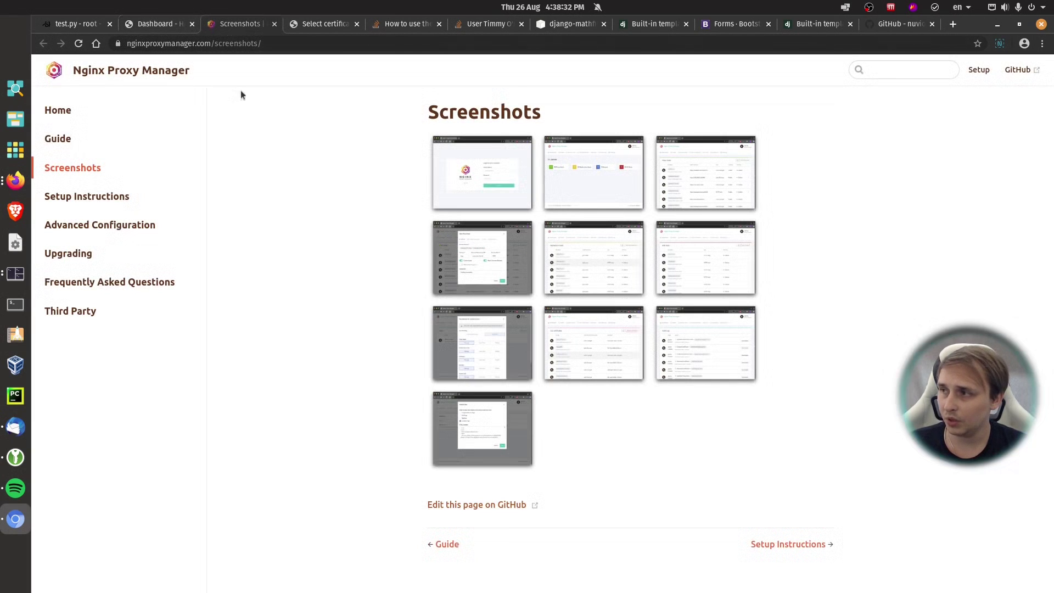
Step: View the enlarged login, dashboard and Proxy Hosts screenshots on the Nginx Proxy Manager page
click(489, 178)
click(904, 200)
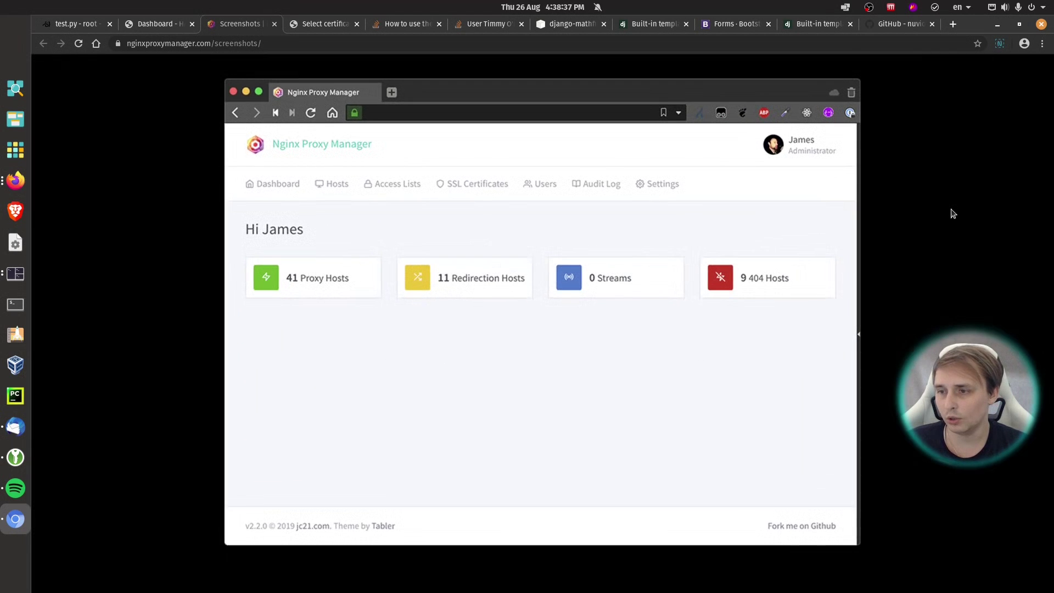
click(785, 193)
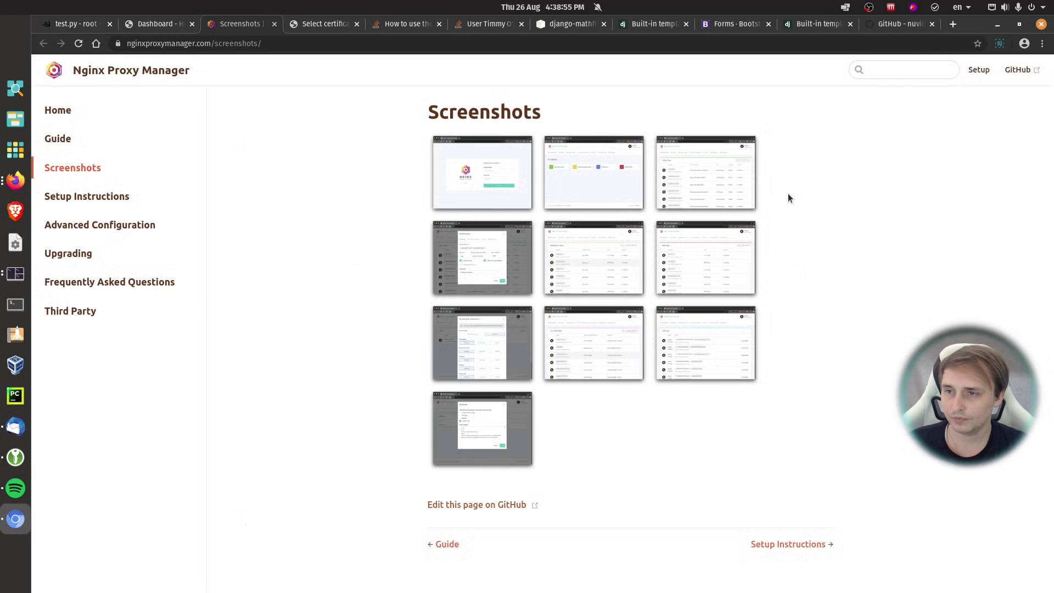
click(735, 183)
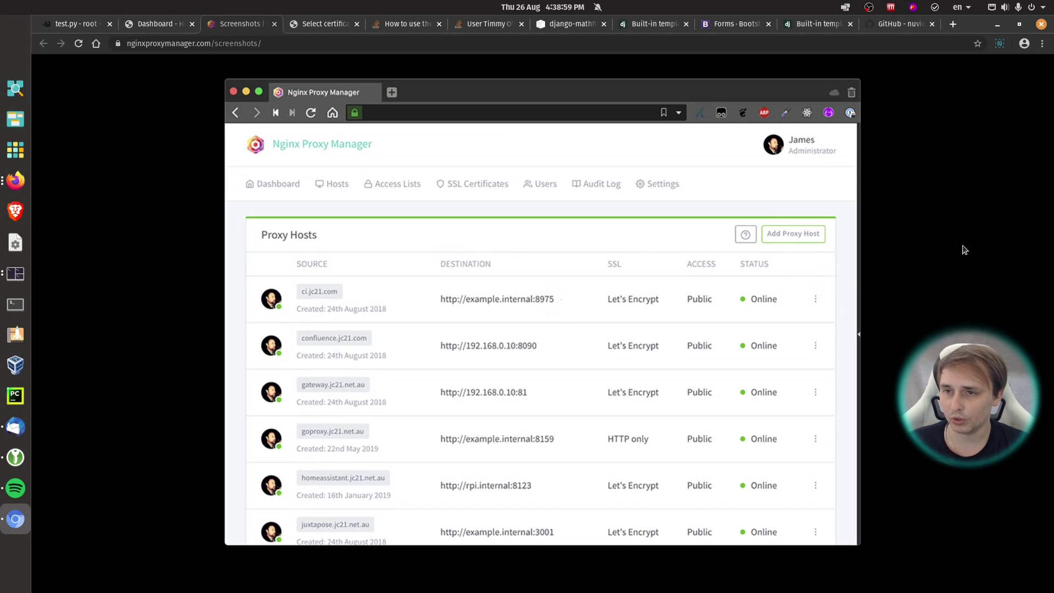
click(965, 248)
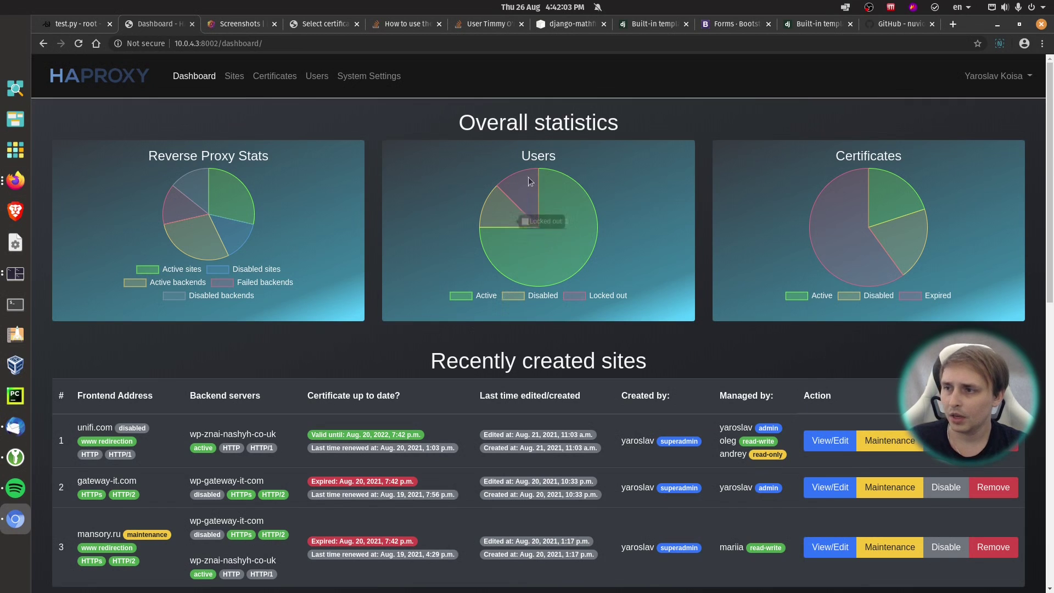
Step: Return to the HAProxy dashboard and examine its Overall statistics and Recently created sites sections
drag(446, 132, 649, 121)
click(650, 121)
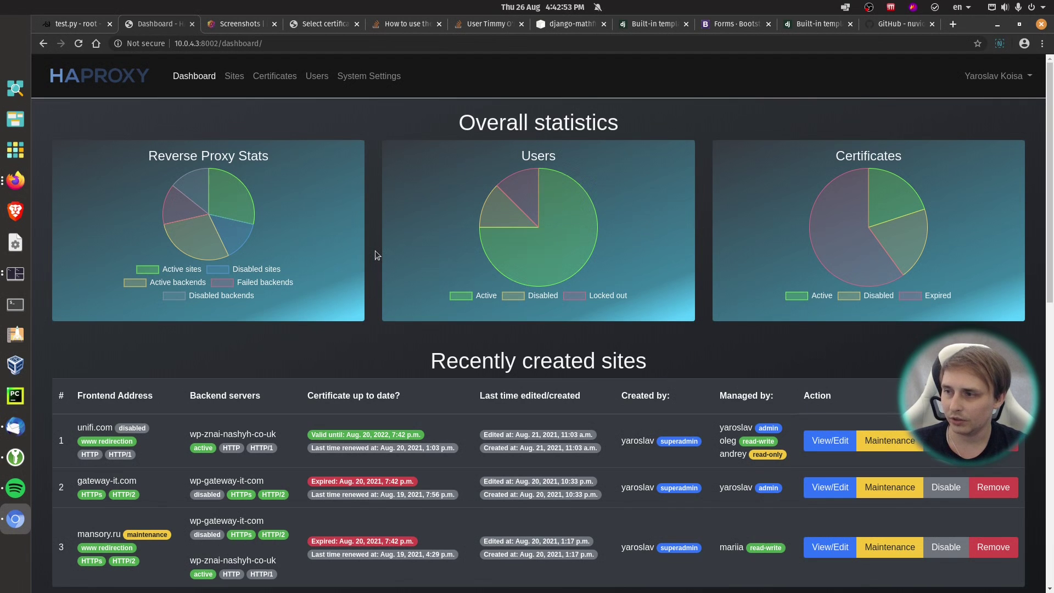
scroll(374, 249, down, 4)
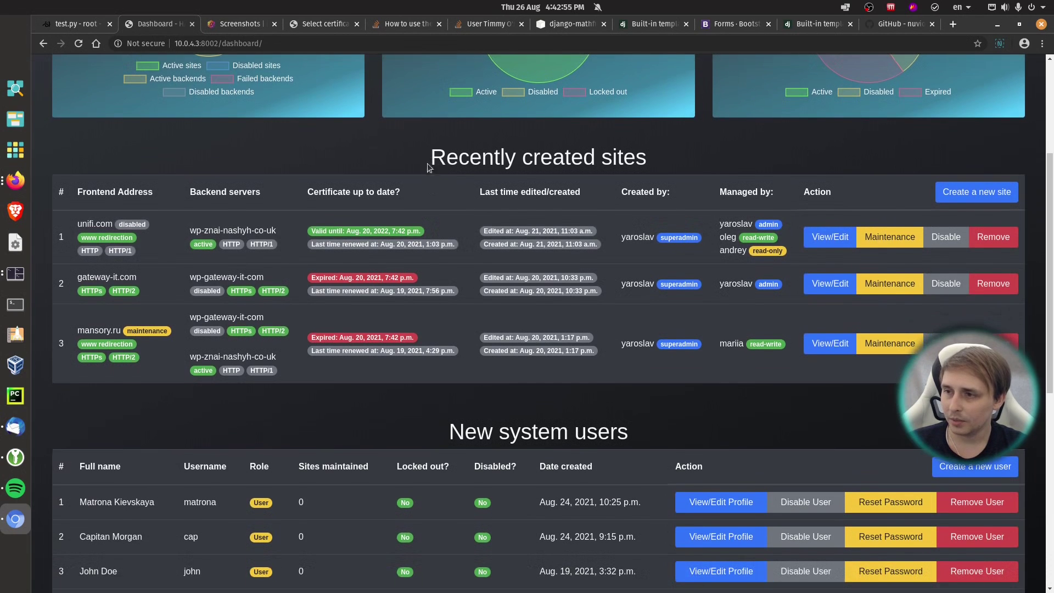
drag(430, 156, 685, 157)
click(677, 157)
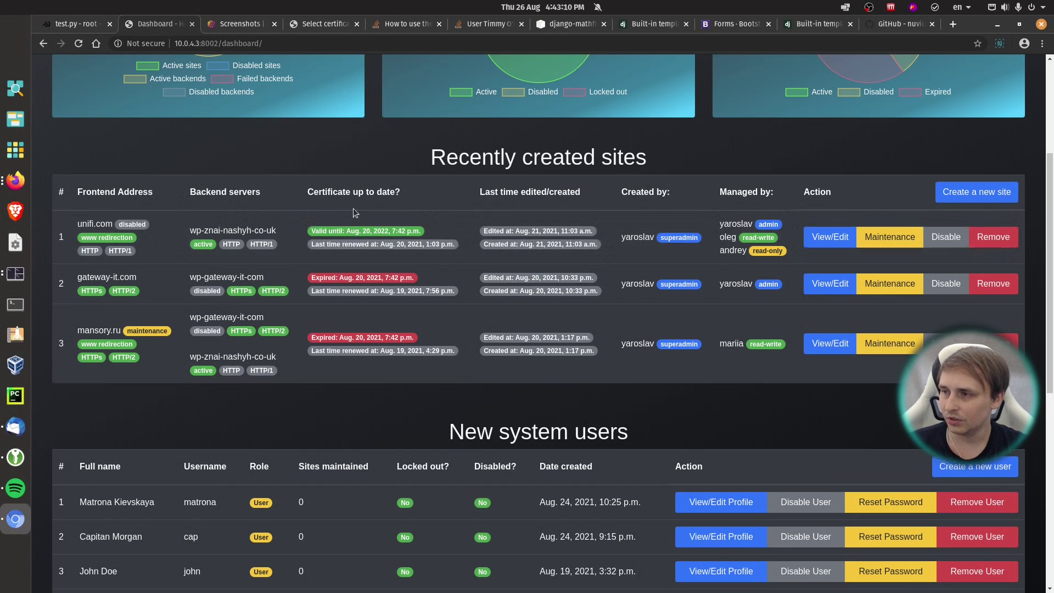
Step: Examine the certificate, last-edited and manager details of the unifi.com site in the recent sites table
click(464, 249)
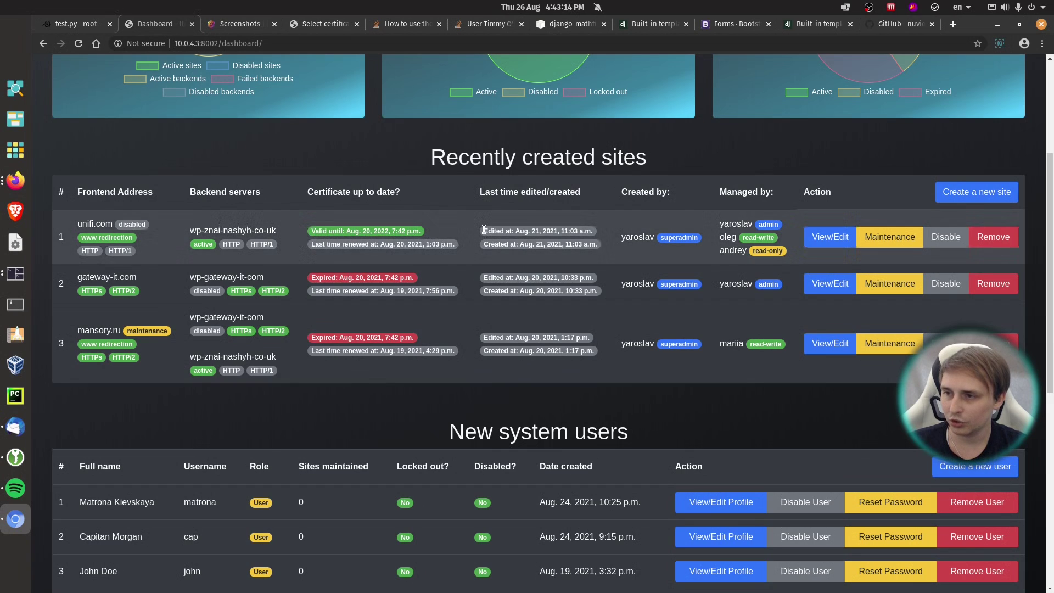
drag(484, 230, 758, 225)
click(604, 245)
click(622, 217)
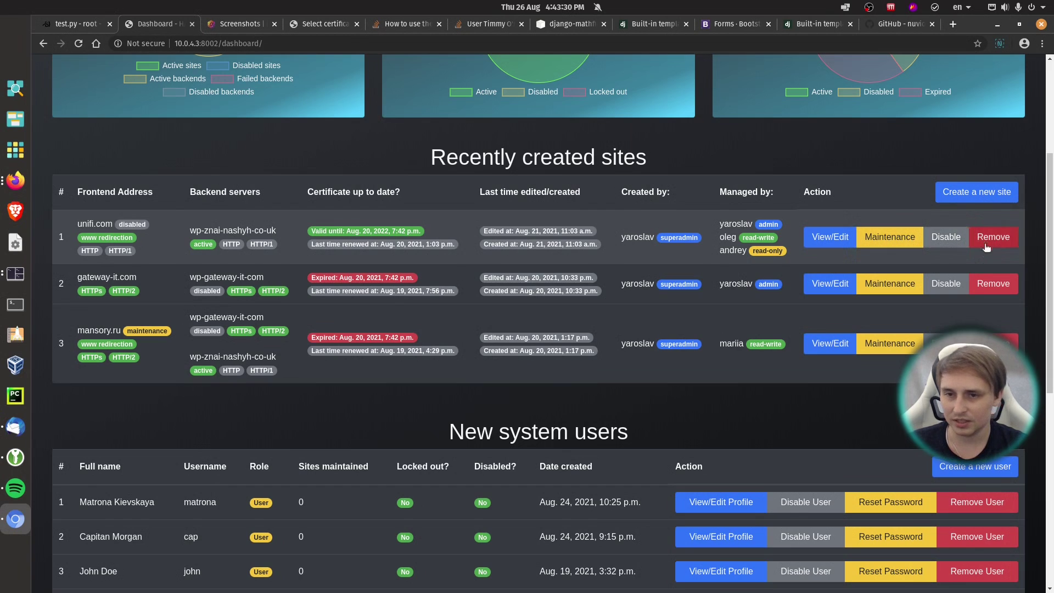
Step: Examine the mansory.ru entry in the recent sites table, including its frontend address and backend servers
drag(76, 330, 290, 374)
click(290, 374)
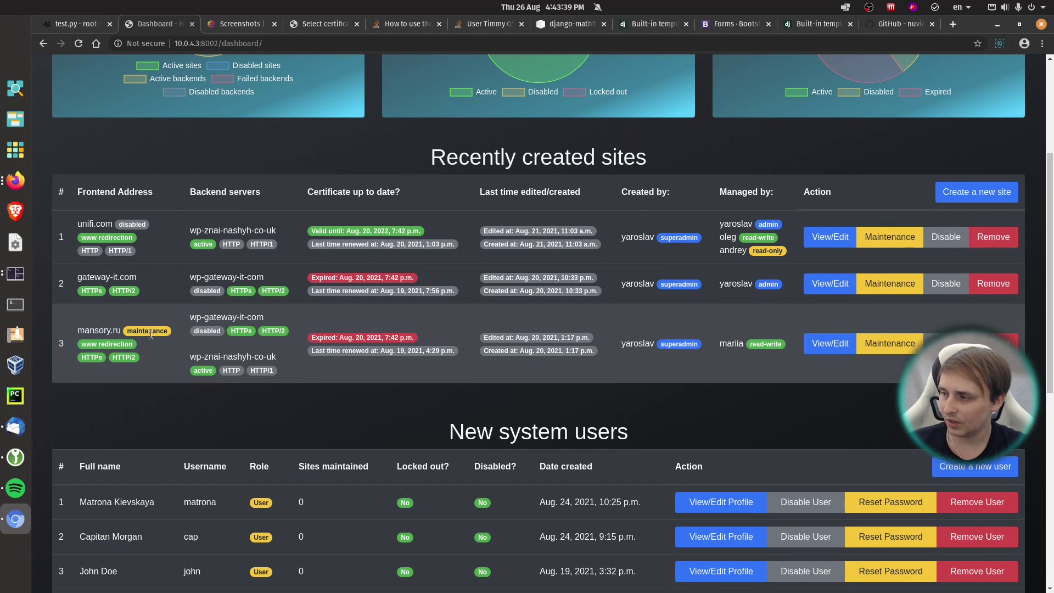
double_click(82, 330)
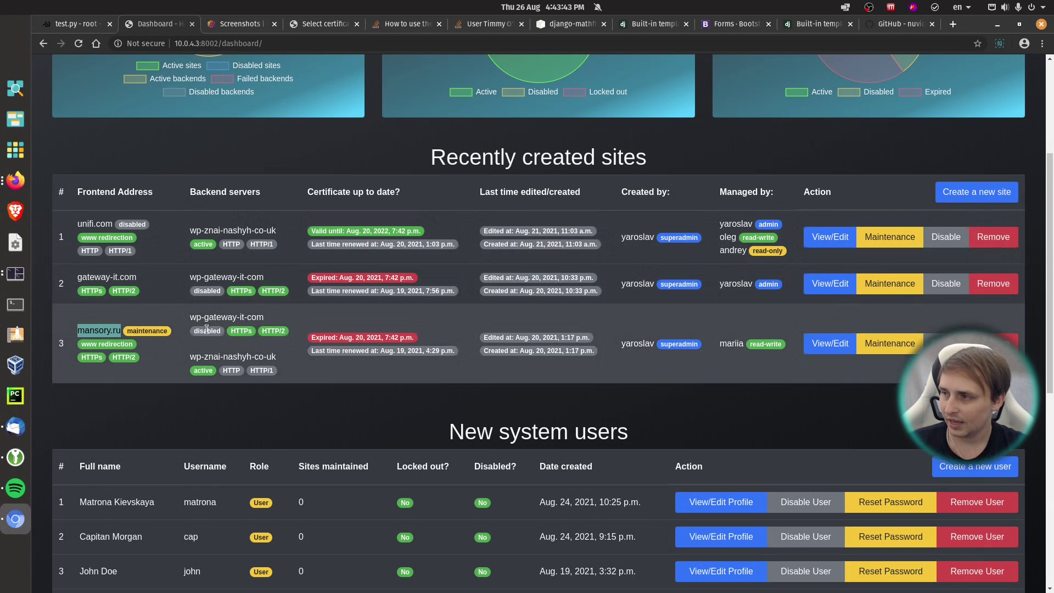
click(279, 358)
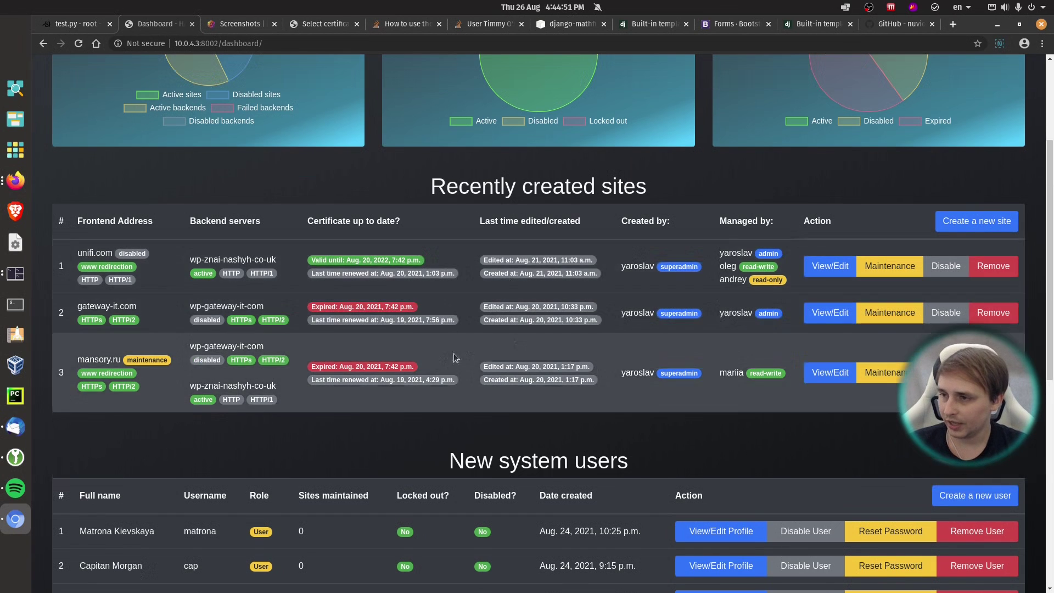
Step: Examine the New system users and Recently created certificates tables, including the expiry date of the proxy.gateway-it.com certificate
scroll(422, 332, down, 4)
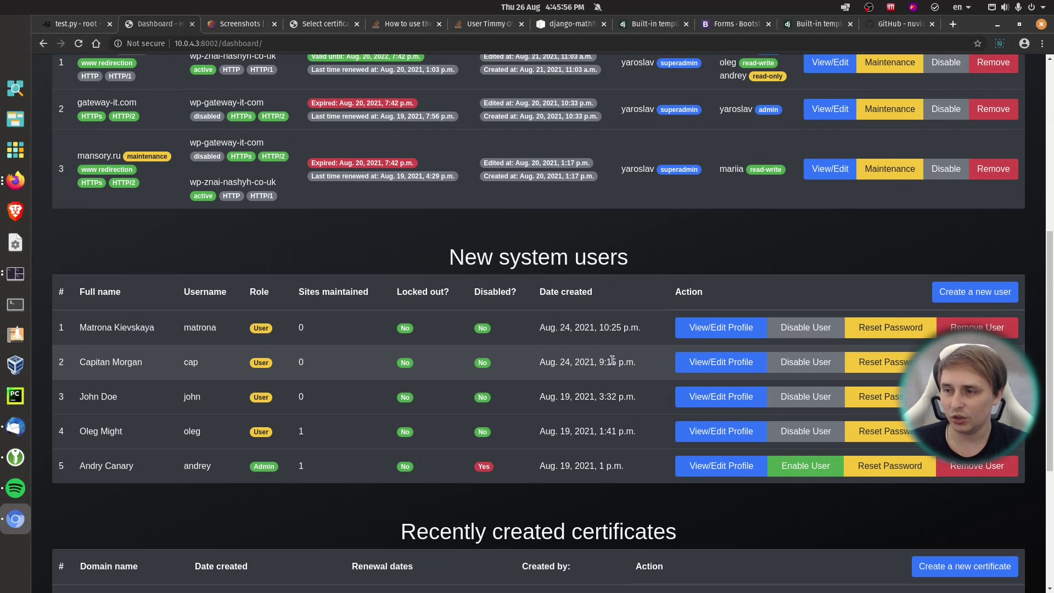
scroll(609, 376, down, 7)
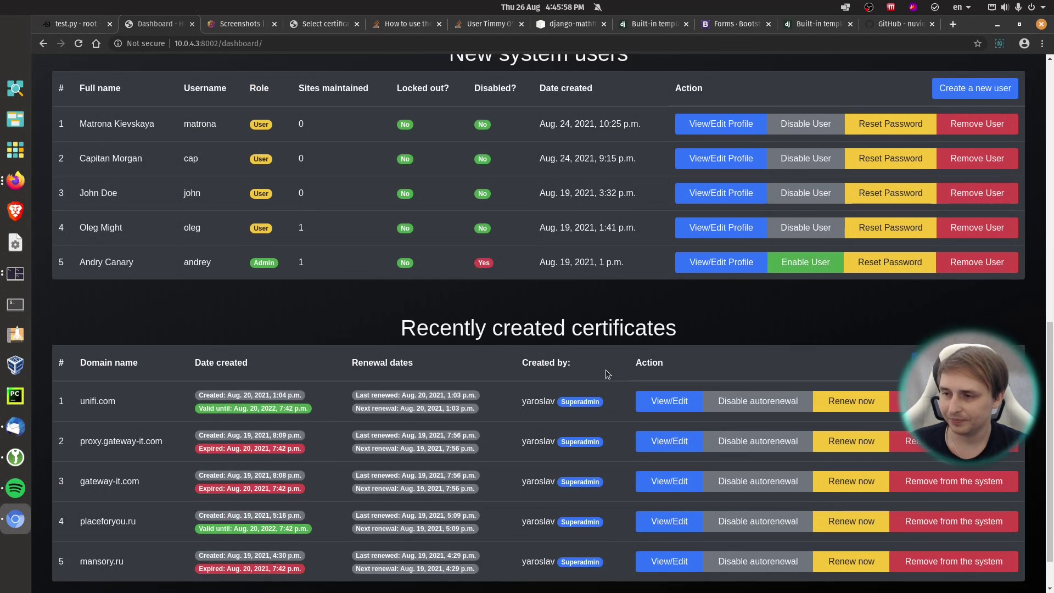
scroll(604, 367, up, 1)
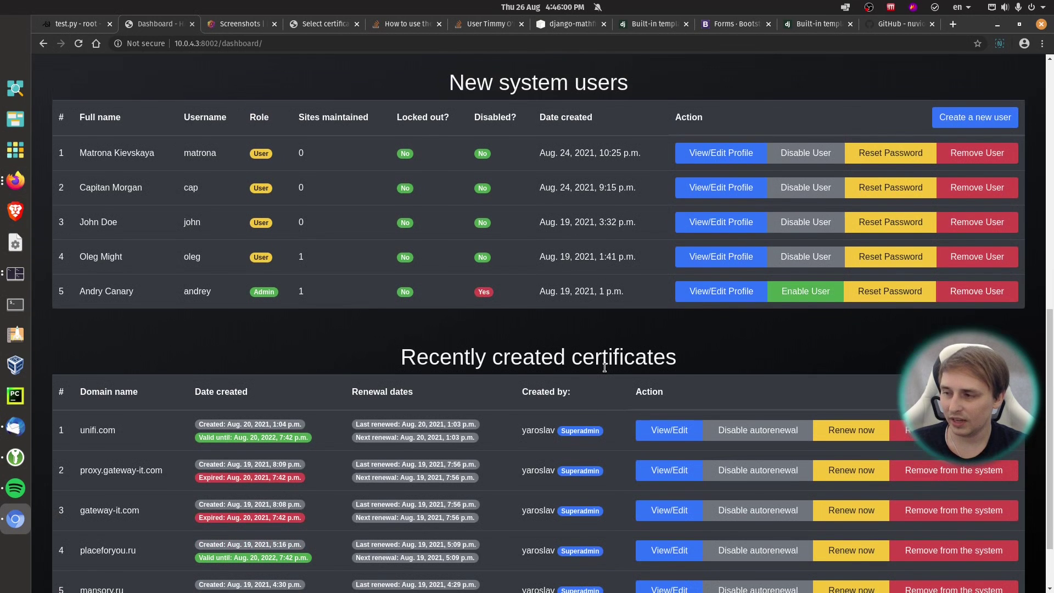
scroll(604, 367, down, 2)
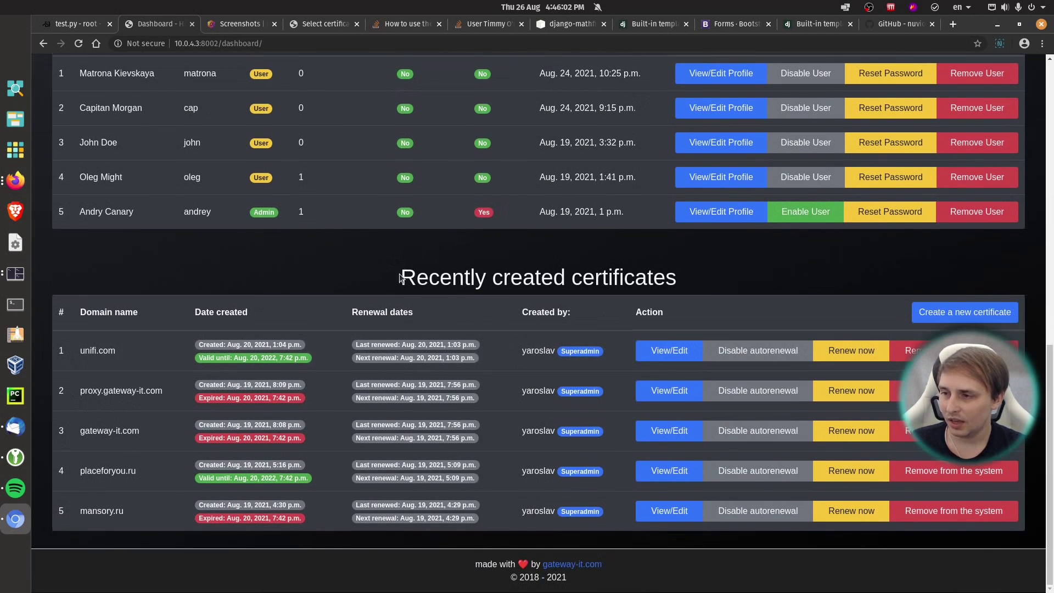
drag(399, 277, 708, 286)
click(622, 296)
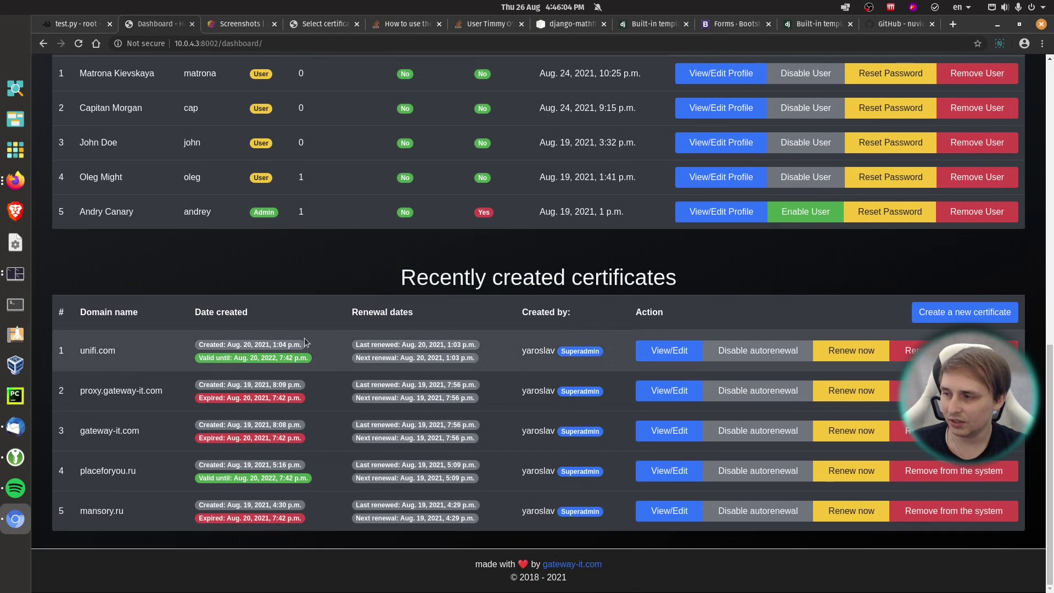
drag(196, 397, 305, 401)
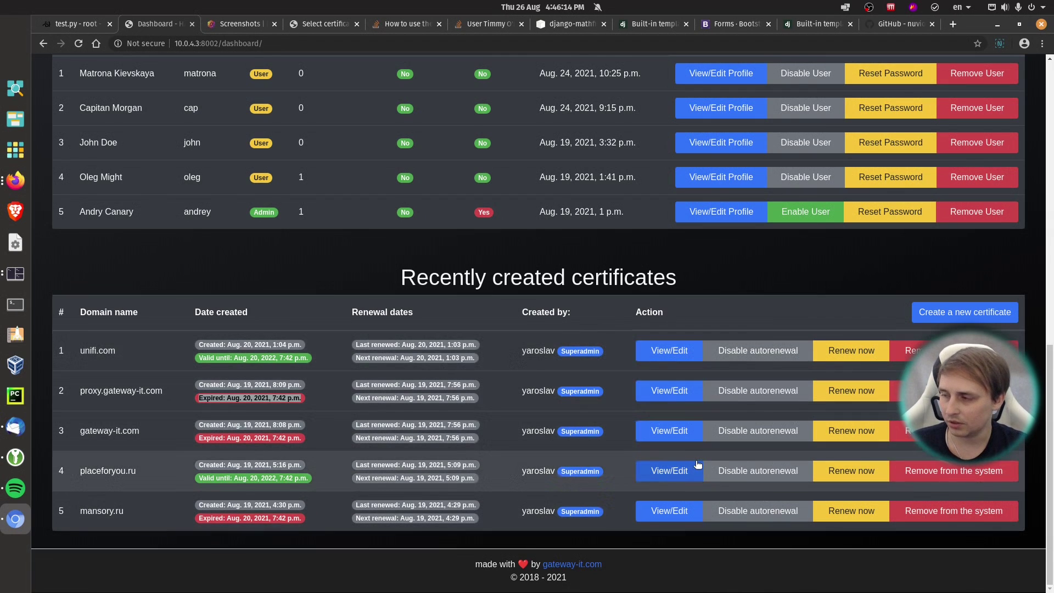
Step: View the Sites, Certificates and Users pages one after another
scroll(697, 465, up, 10)
click(235, 76)
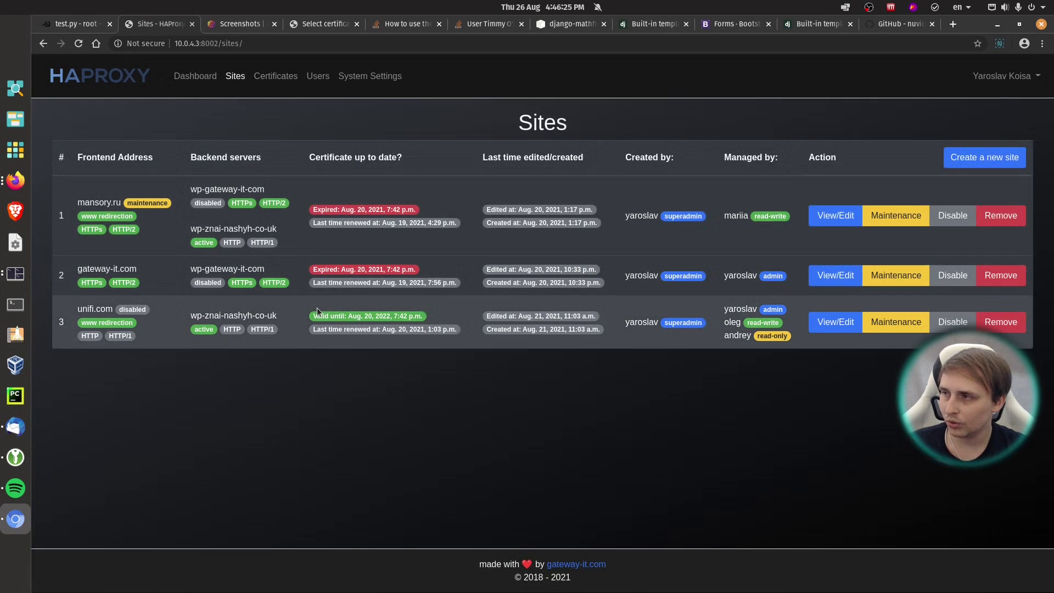
click(283, 80)
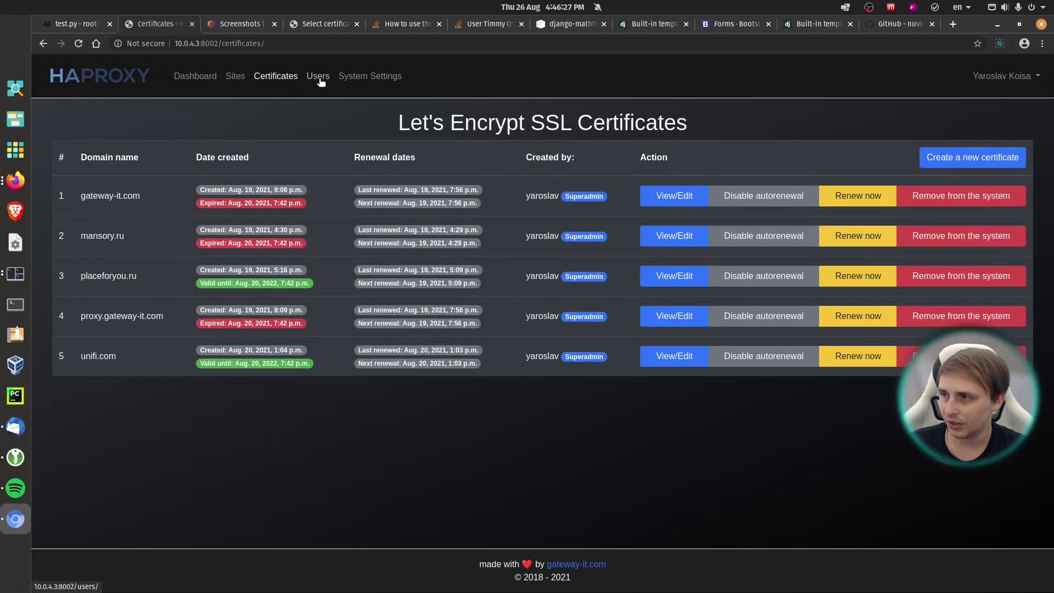
click(319, 80)
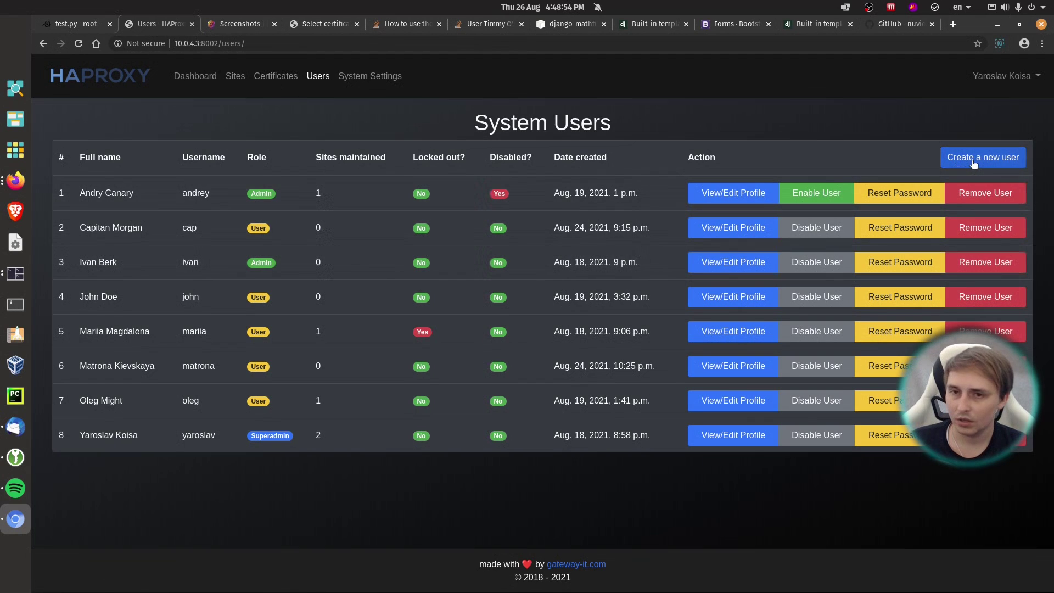
Step: Open the form for creating a new user and inspect the available user roles, leaving User selected
click(974, 159)
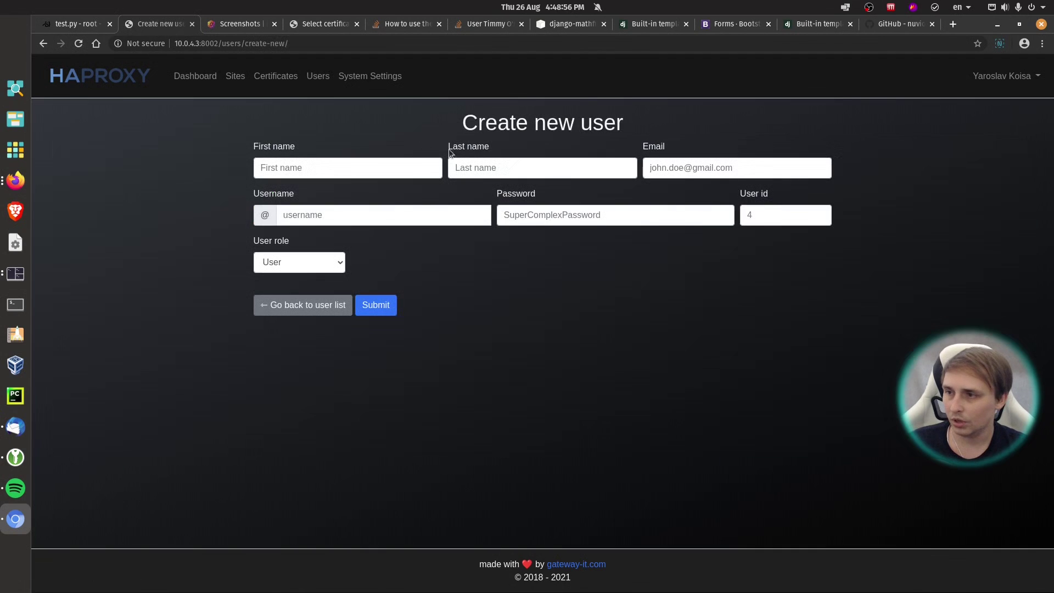
drag(461, 122, 652, 121)
click(652, 121)
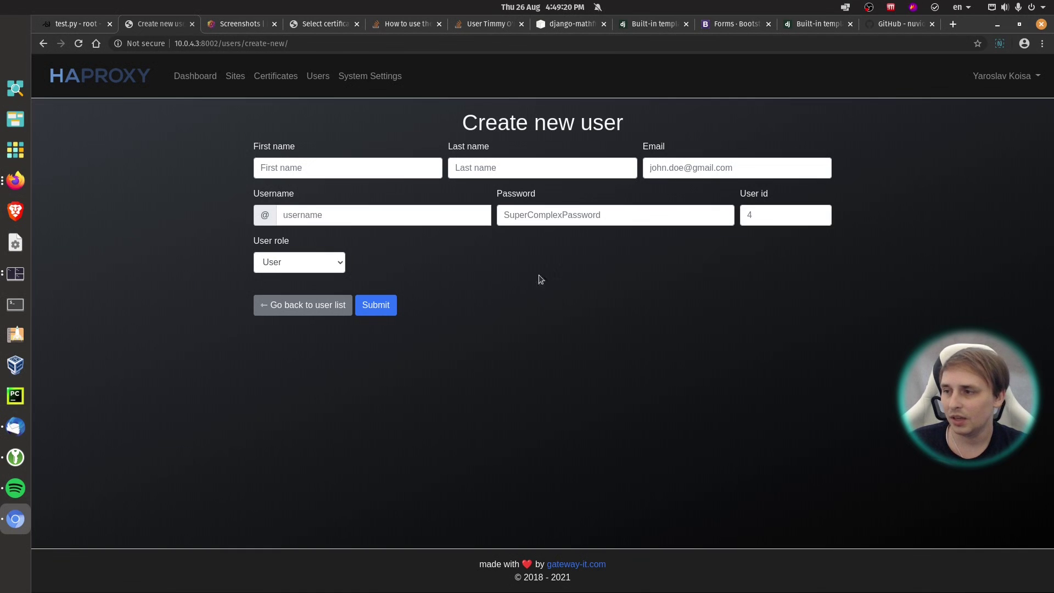
click(288, 262)
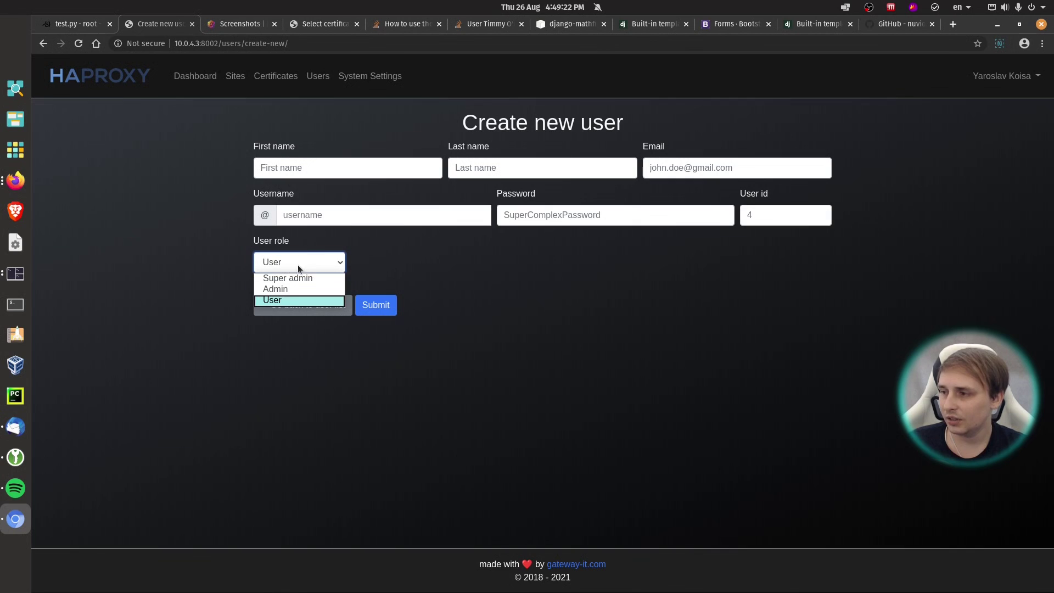
click(281, 300)
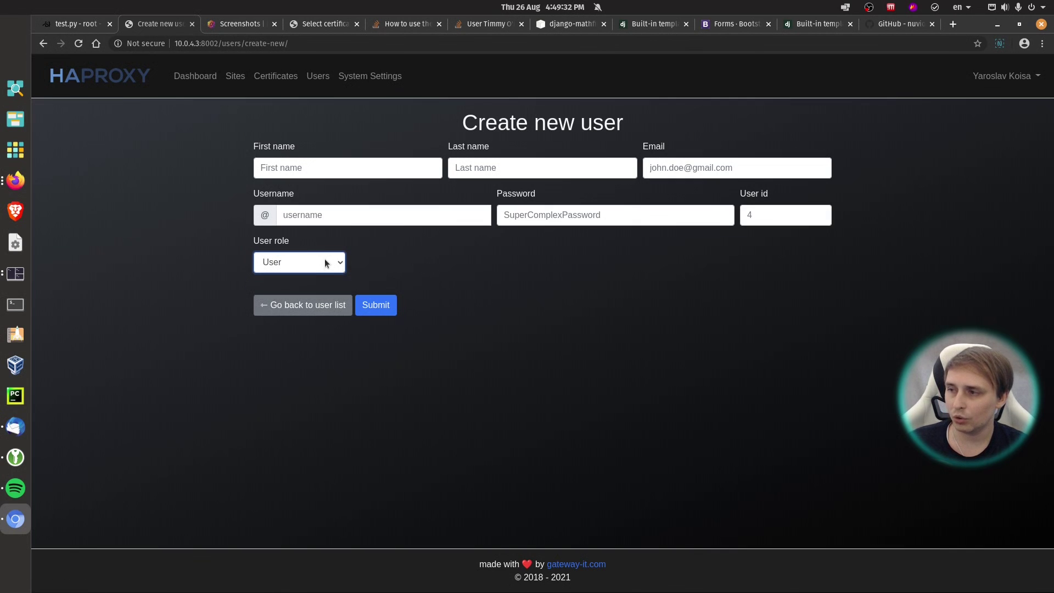
click(325, 260)
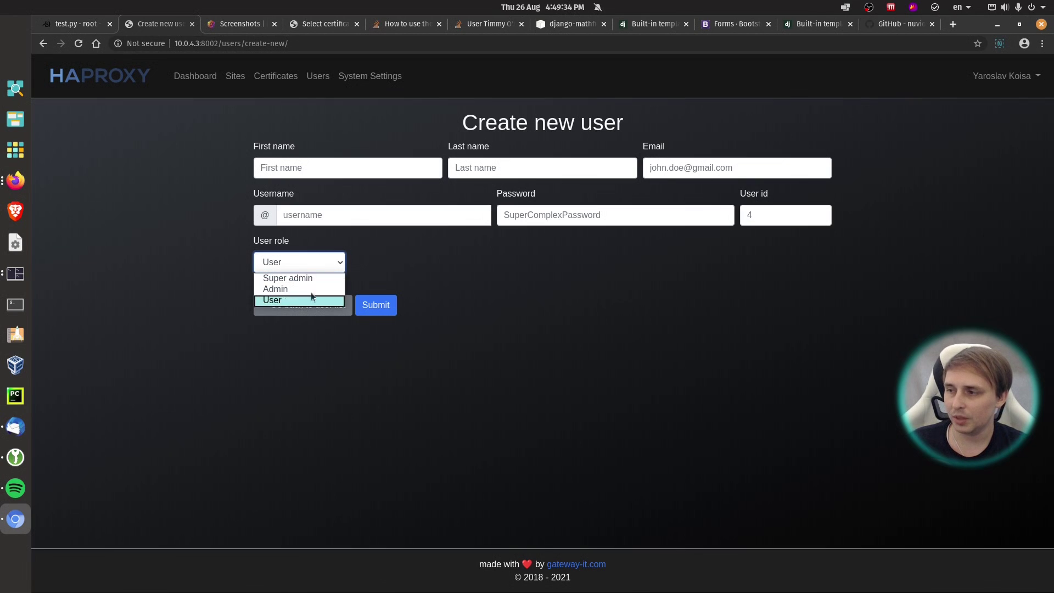
click(383, 261)
Step: Submit the blank new-user form to show its confirmation dialog, dismiss it and return to the user list
click(376, 304)
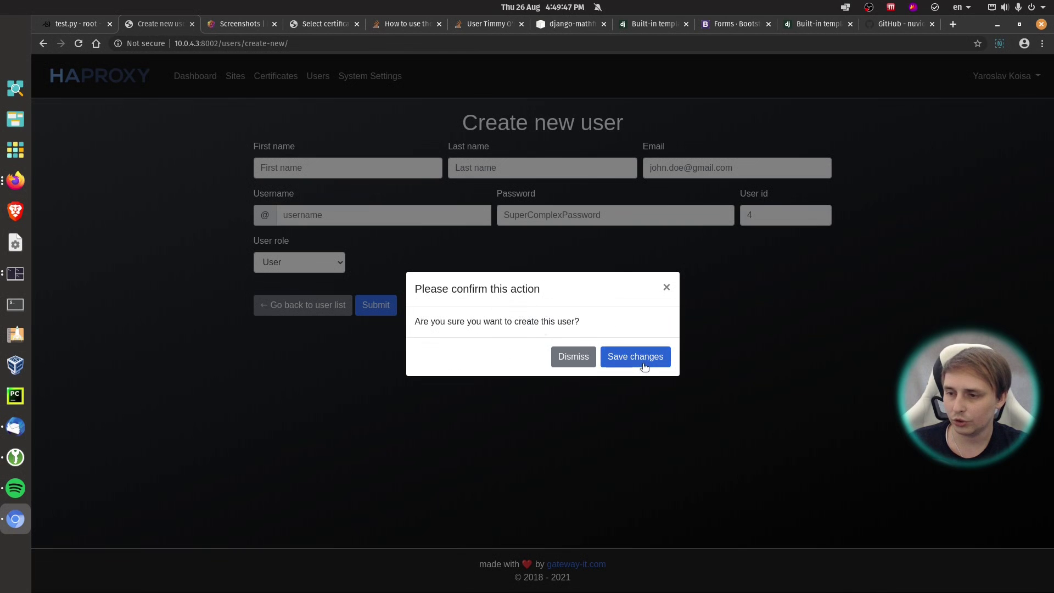
click(583, 358)
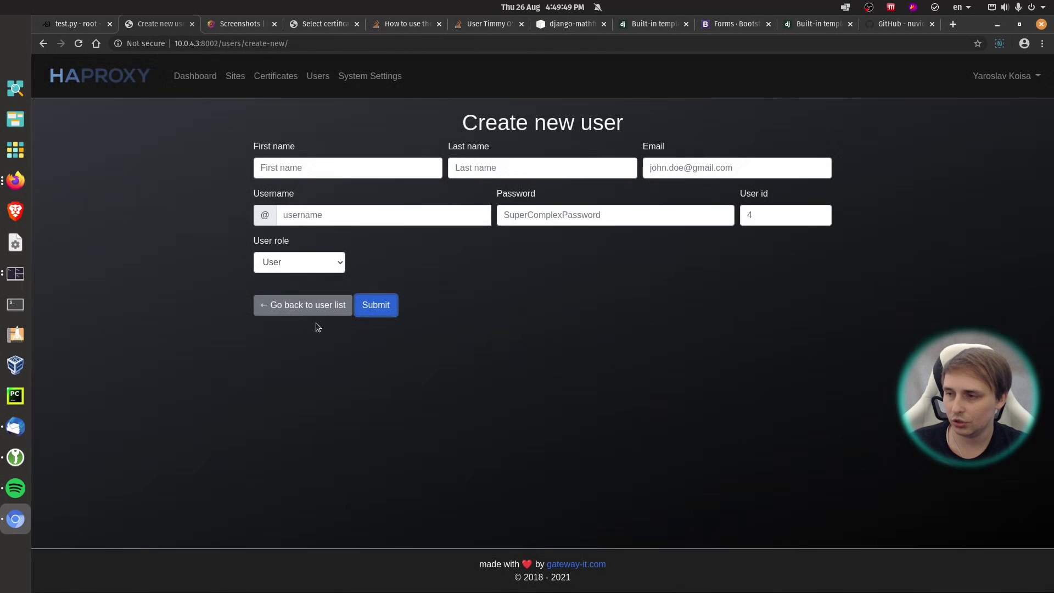
click(319, 307)
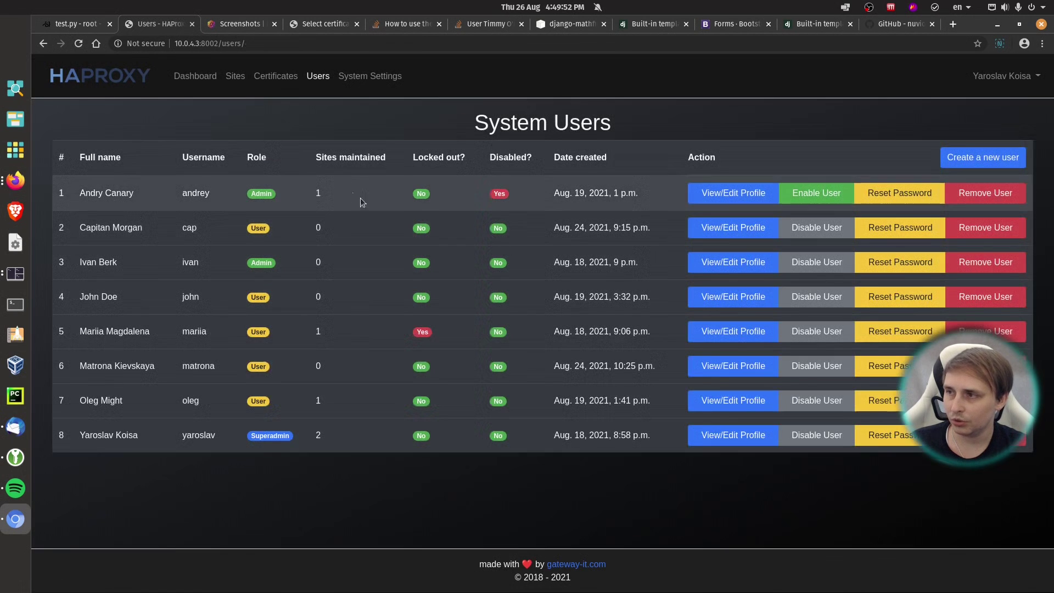
Step: View the Certificates page, and examine the edit and creation dates of mansory.ru on the Sites page
click(273, 75)
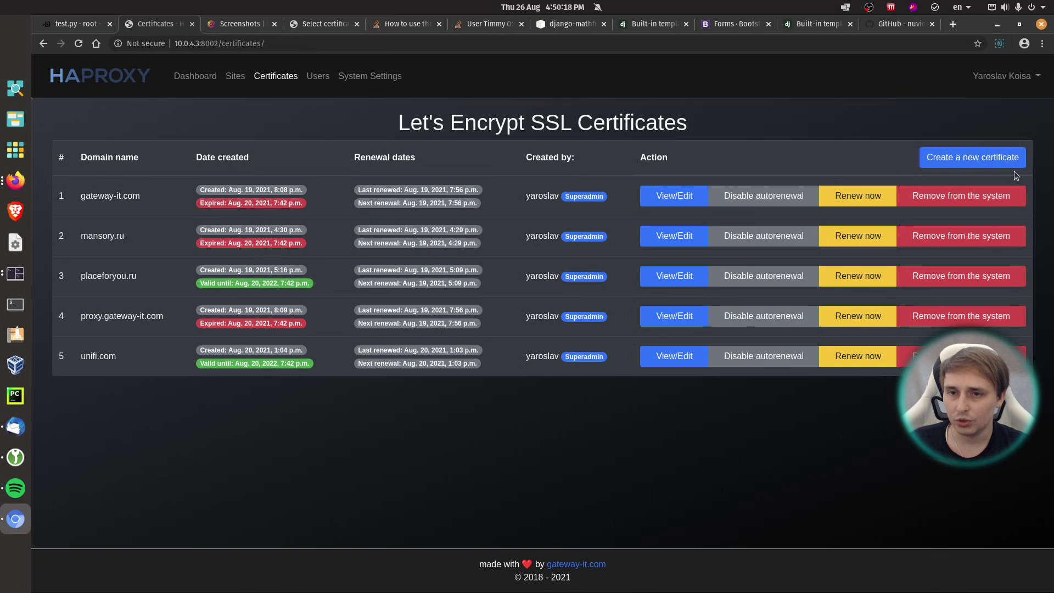
click(235, 76)
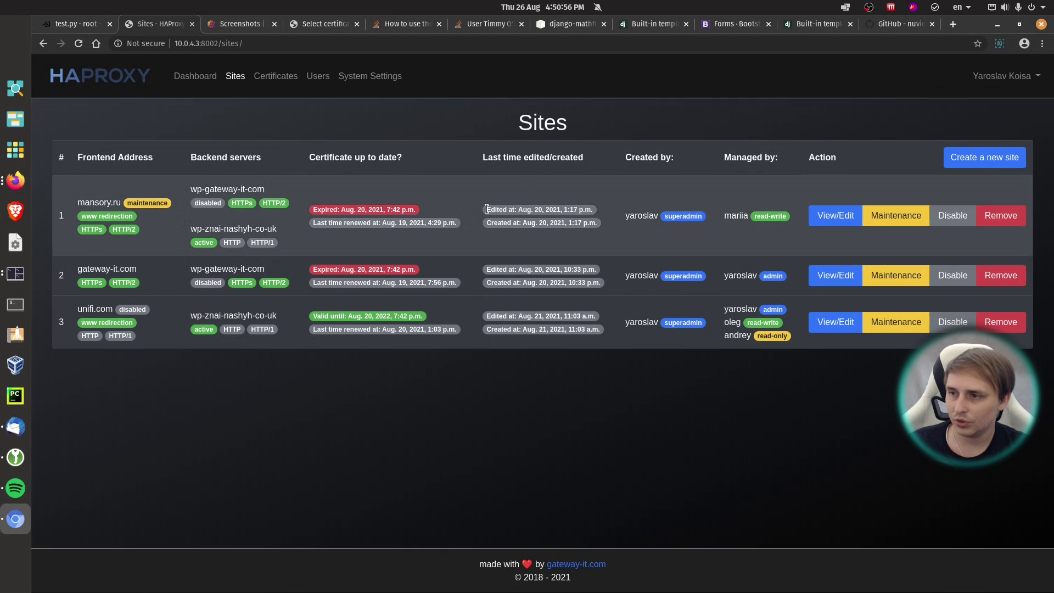
drag(484, 209, 590, 224)
click(610, 232)
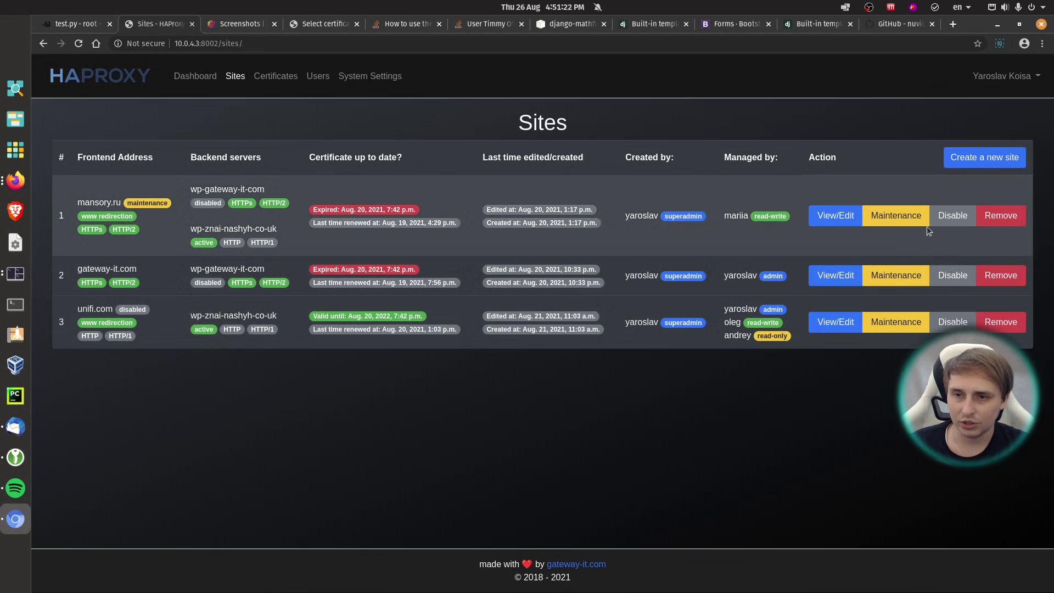
Step: Open the form for creating a new site and inspect the users offered for Created by and Managed by
click(984, 159)
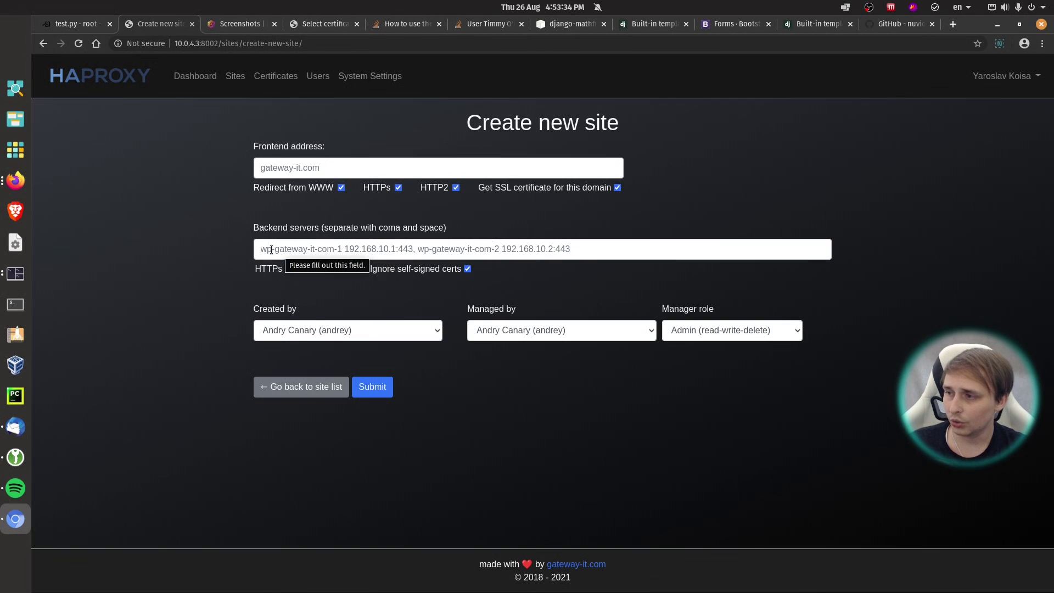
click(290, 249)
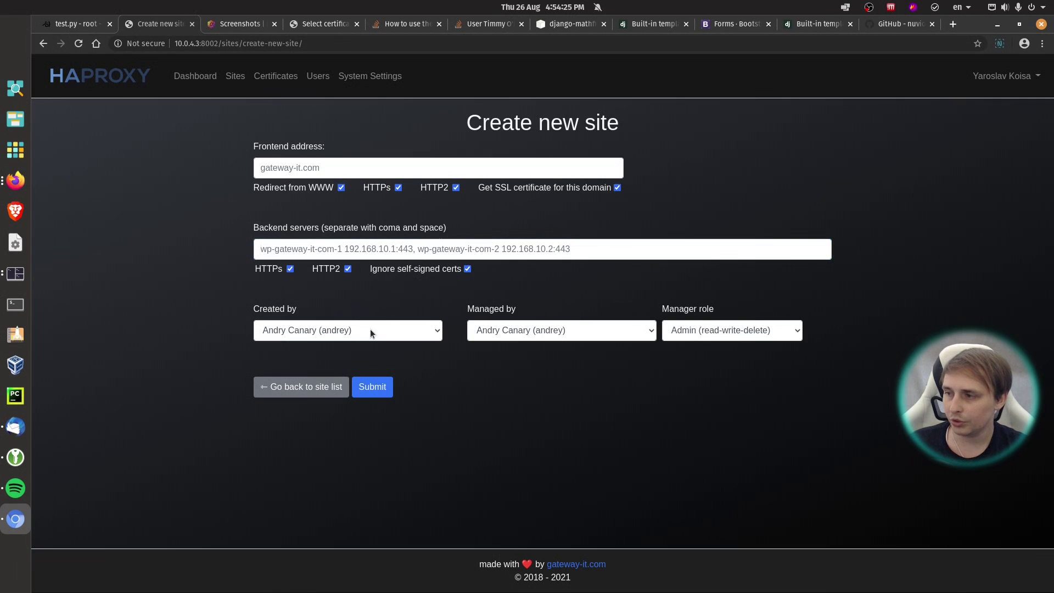
click(370, 328)
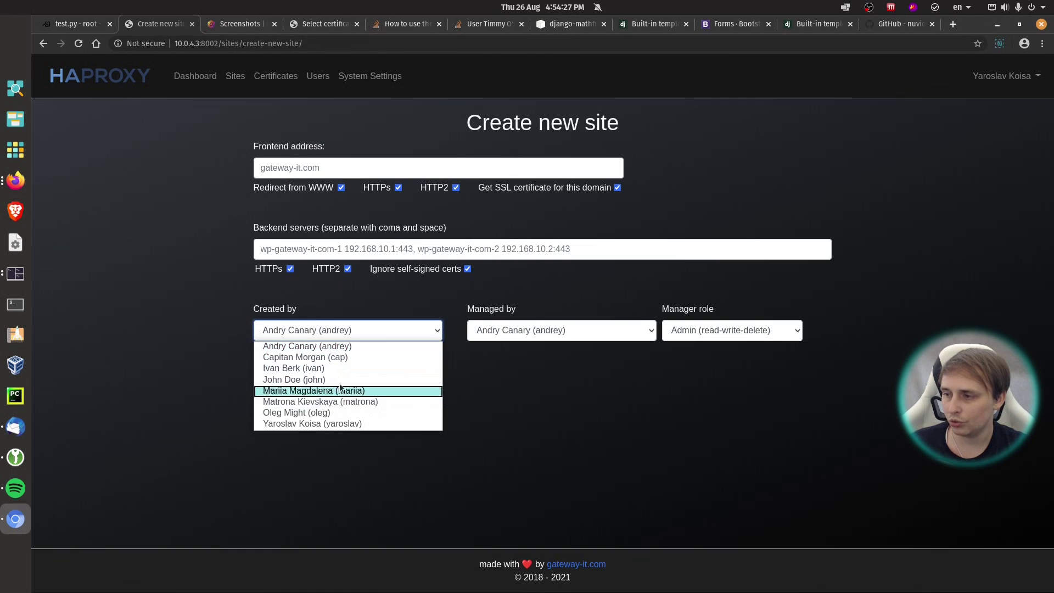
click(199, 387)
click(539, 333)
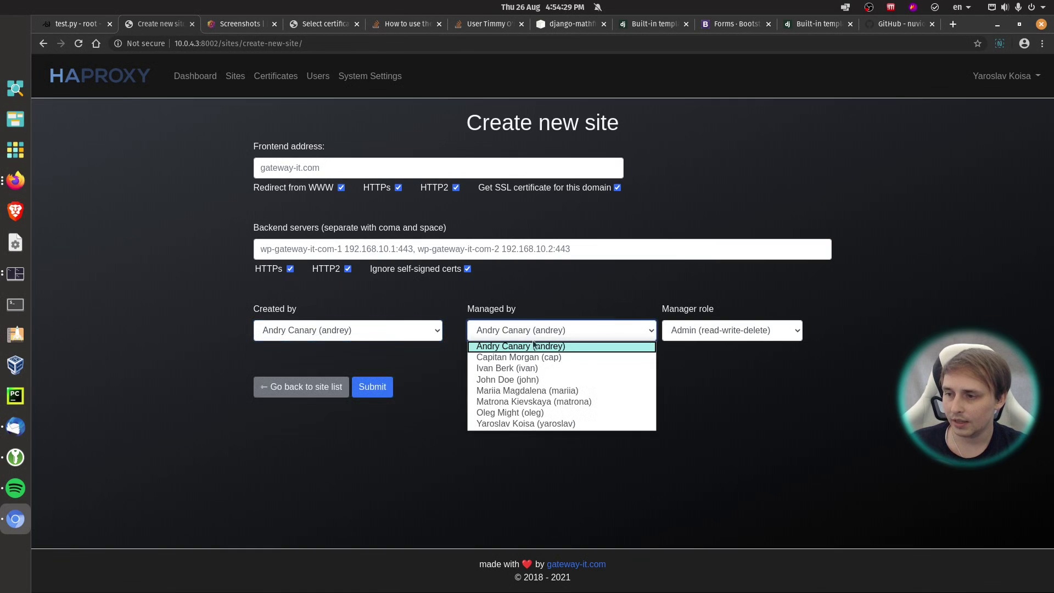
click(724, 373)
Step: Inspect the manager role options for the new site, then submit the form and dismiss the confirmation dialog
click(707, 328)
click(708, 328)
click(708, 329)
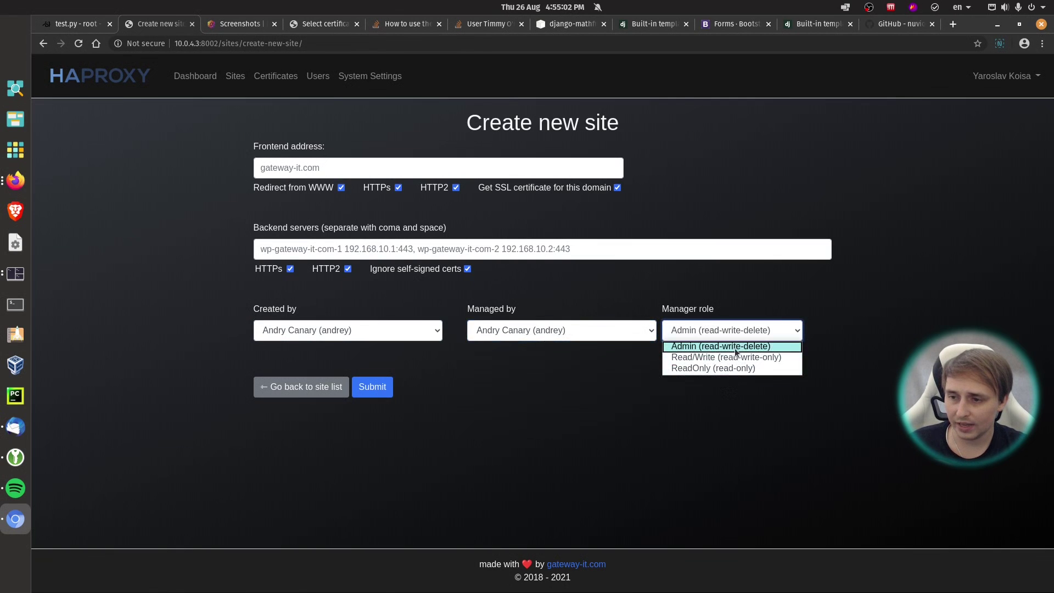
click(562, 423)
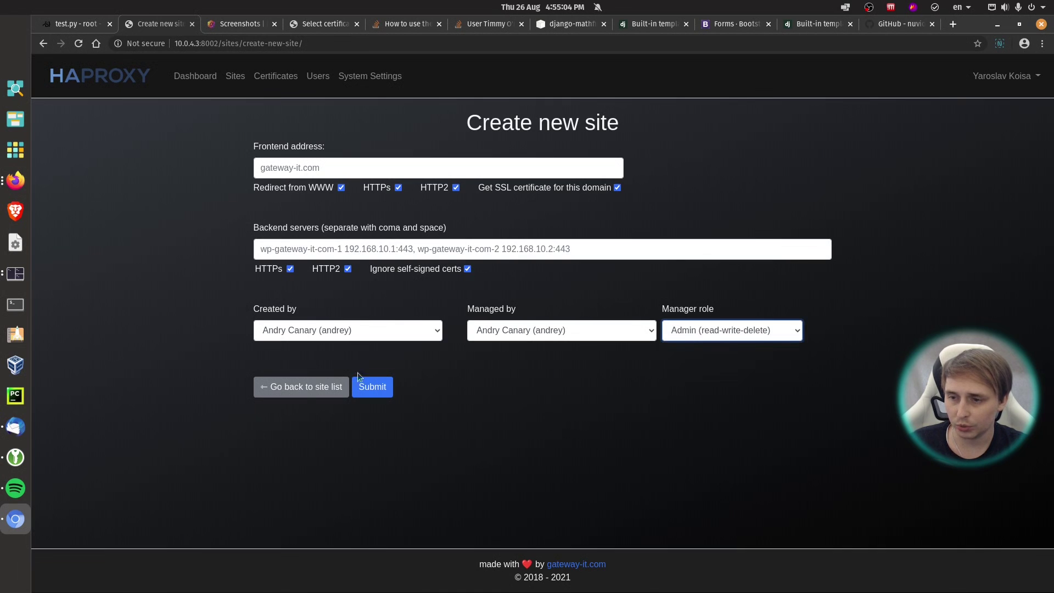
click(372, 387)
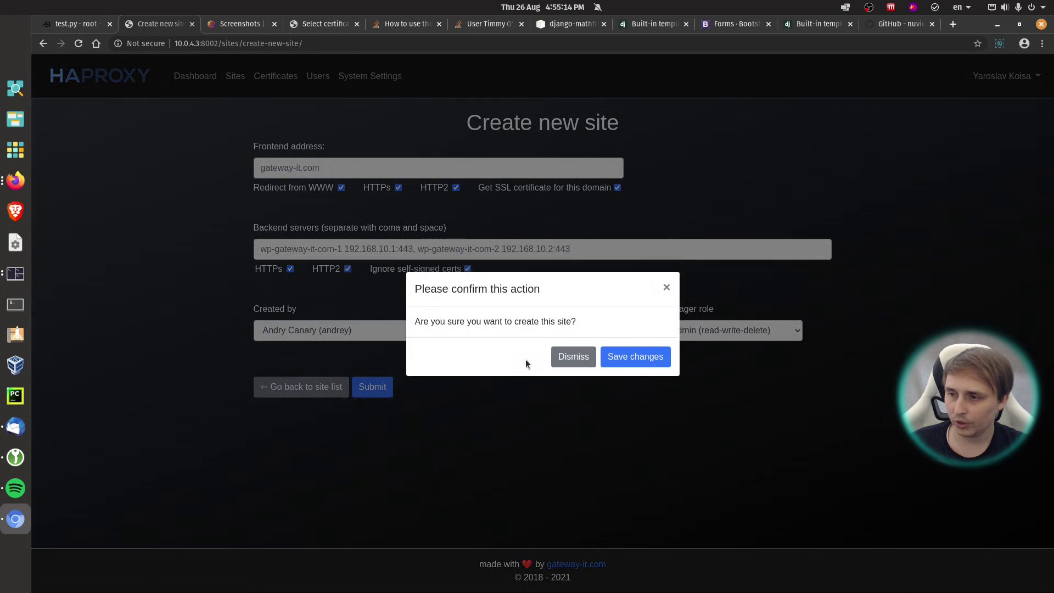
click(574, 358)
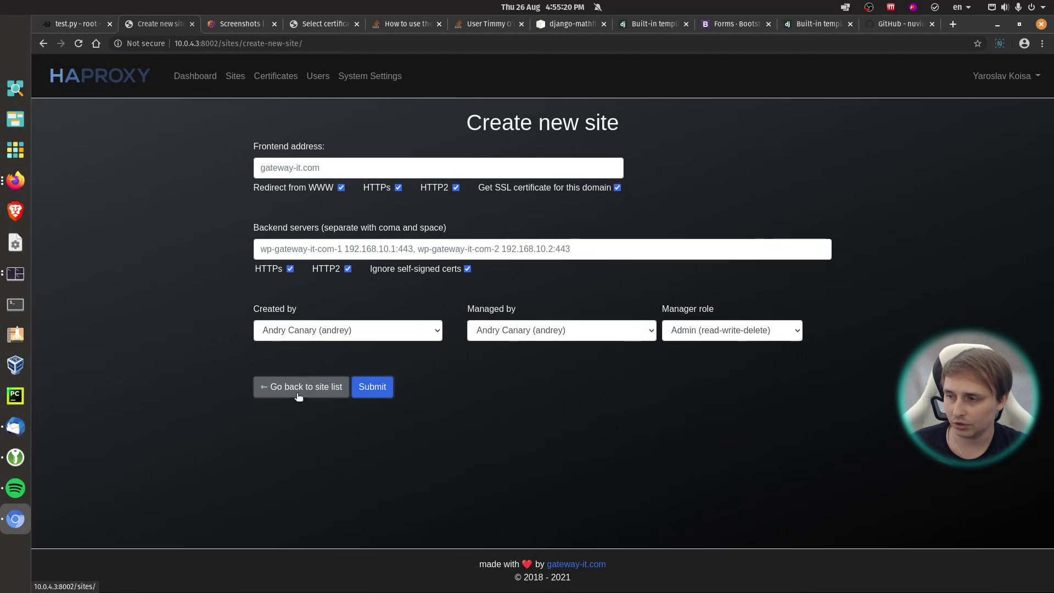